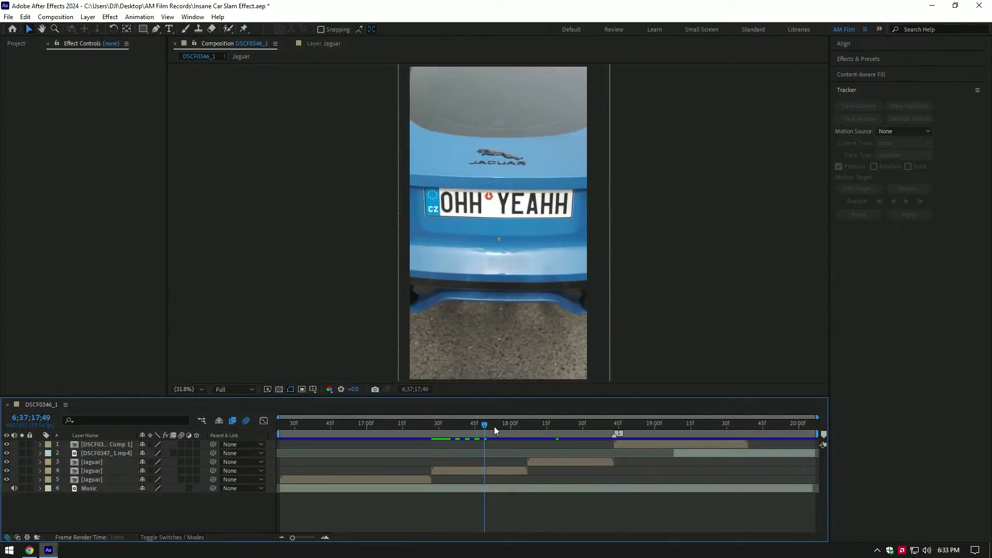
Step: Duplicate the Jaguar clip that starts at 6;37;18;07 and pre-compose the copy as "Car only", moving all attributes into the new composition
left_click_drag(494, 427, 528, 433)
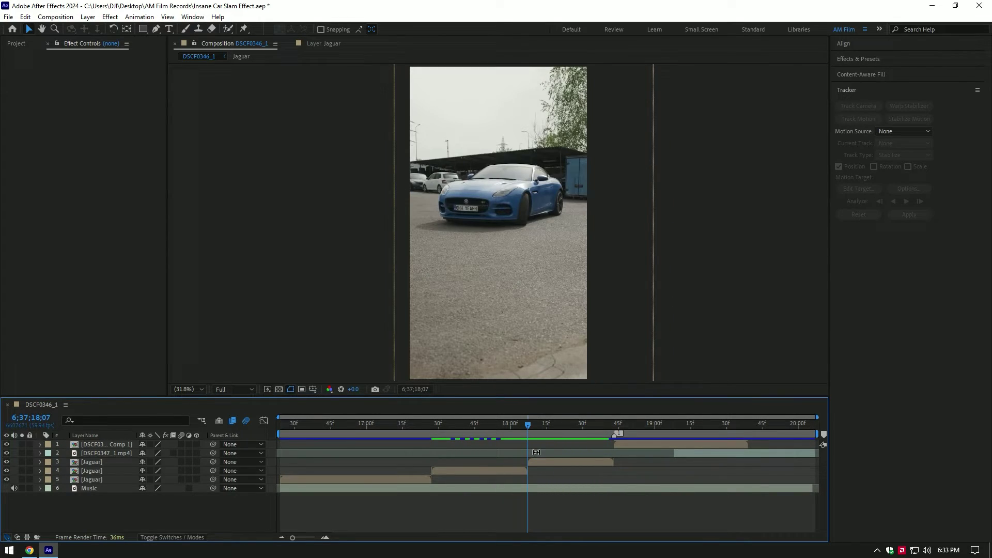
left_click(537, 461)
key("ctrl+d")
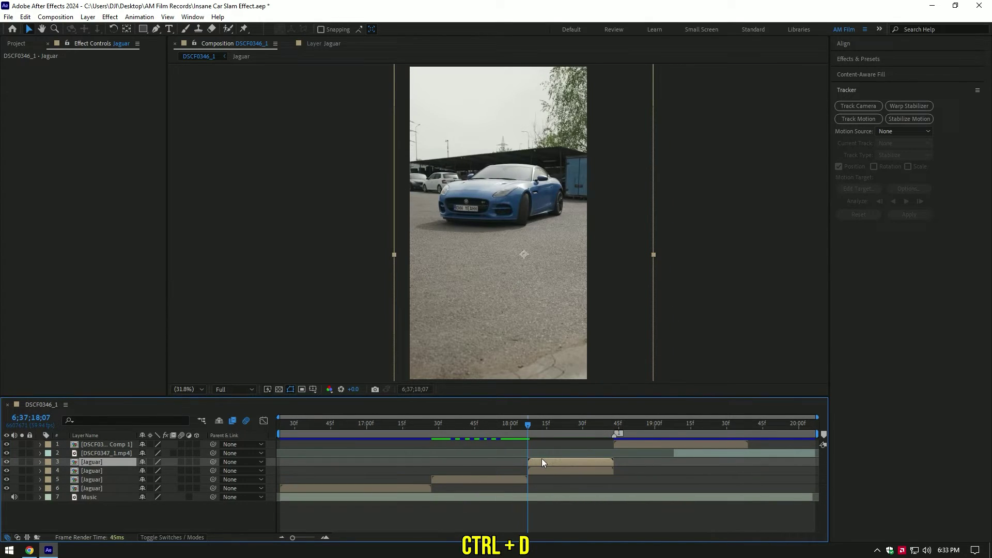
right_click(542, 458)
left_click(568, 395)
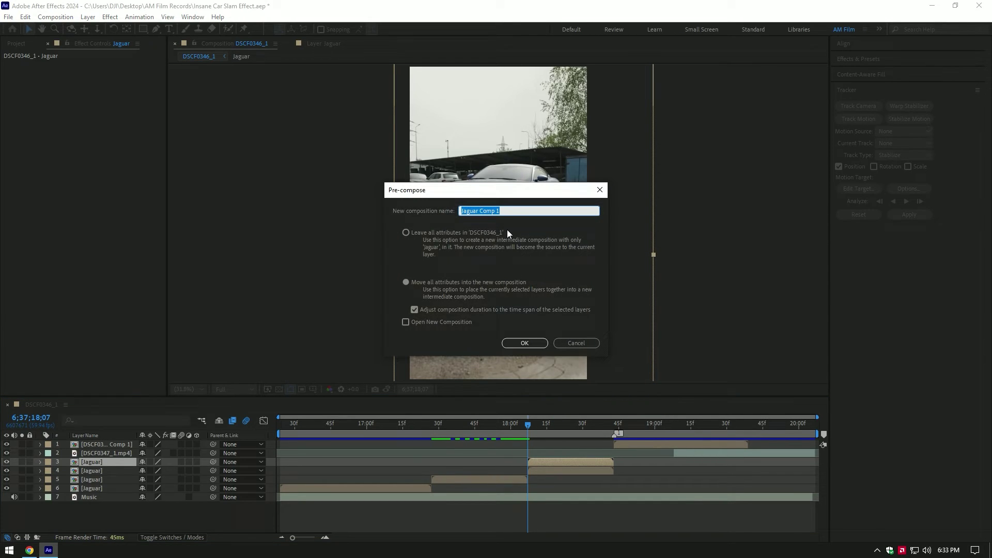
type("Car only")
left_click(433, 284)
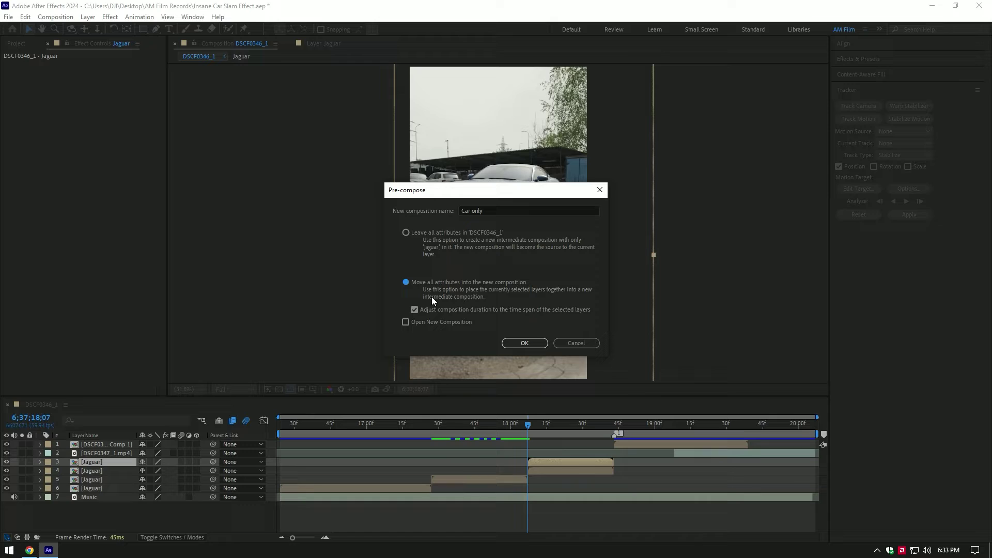
left_click(522, 343)
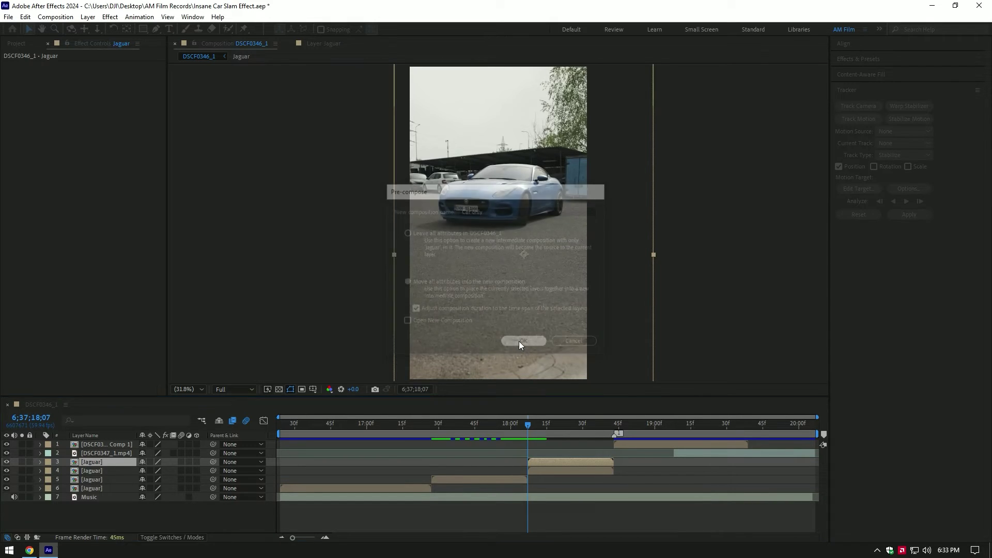
Step: Isolate the blue car in the Car only layer with the Roto Brush, refining its outline, and freeze the propagation
left_click(228, 29)
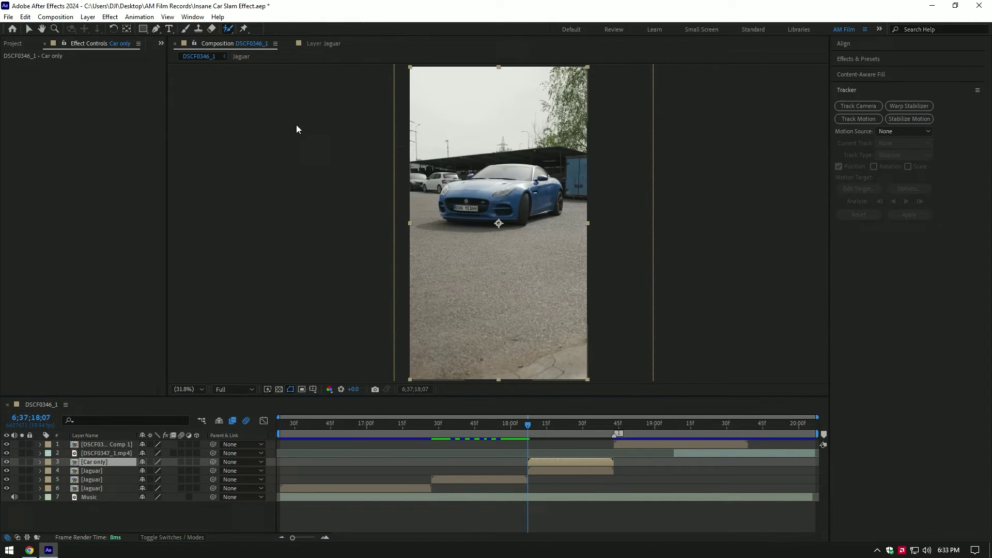
double_click(542, 464)
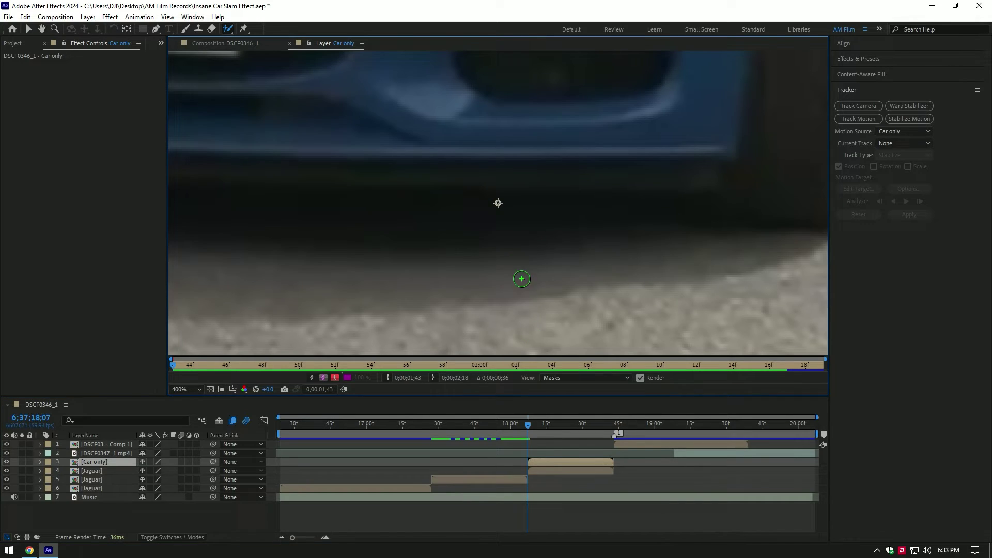
left_click_drag(582, 150, 547, 232)
left_click_drag(638, 138, 376, 140)
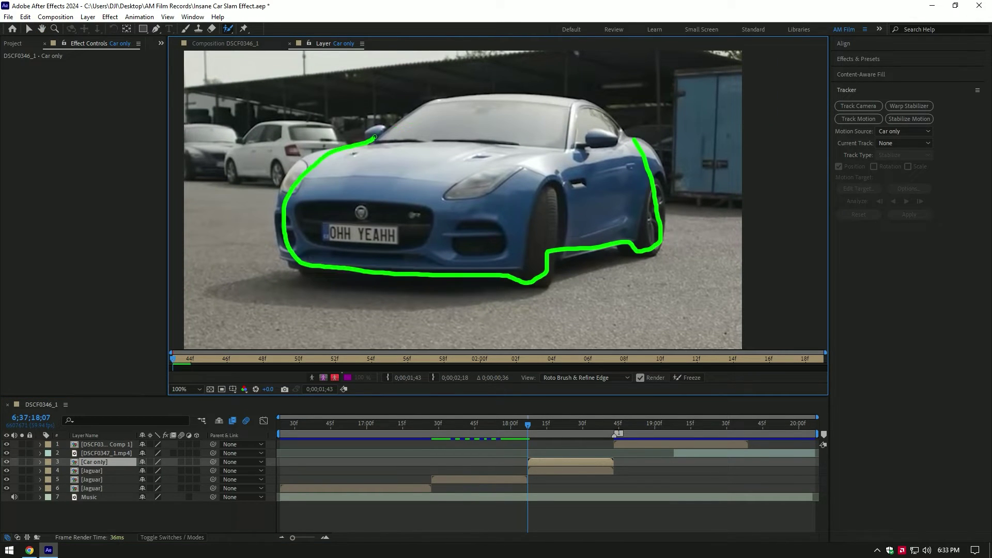
left_click_drag(282, 271, 546, 285)
left_click_drag(323, 147, 348, 143)
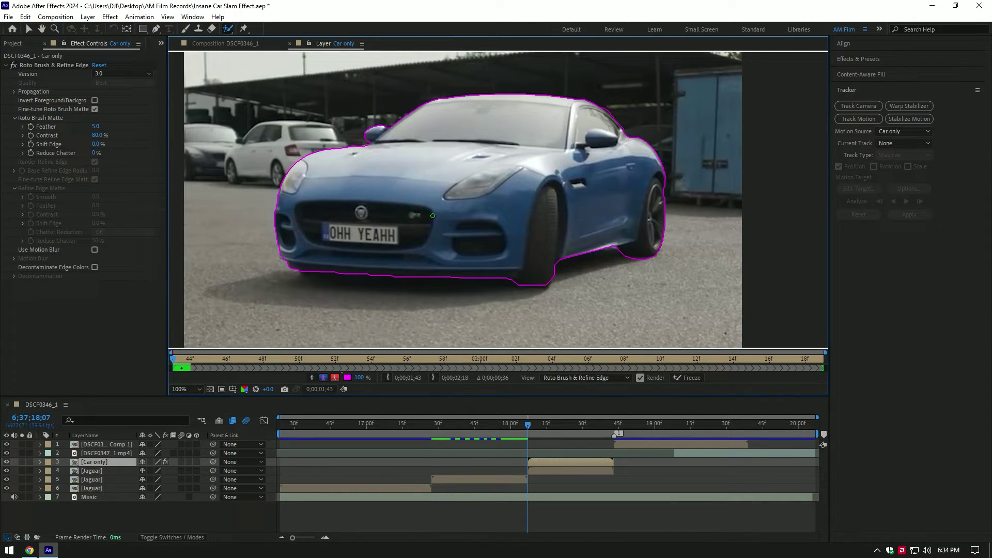
left_click(692, 377)
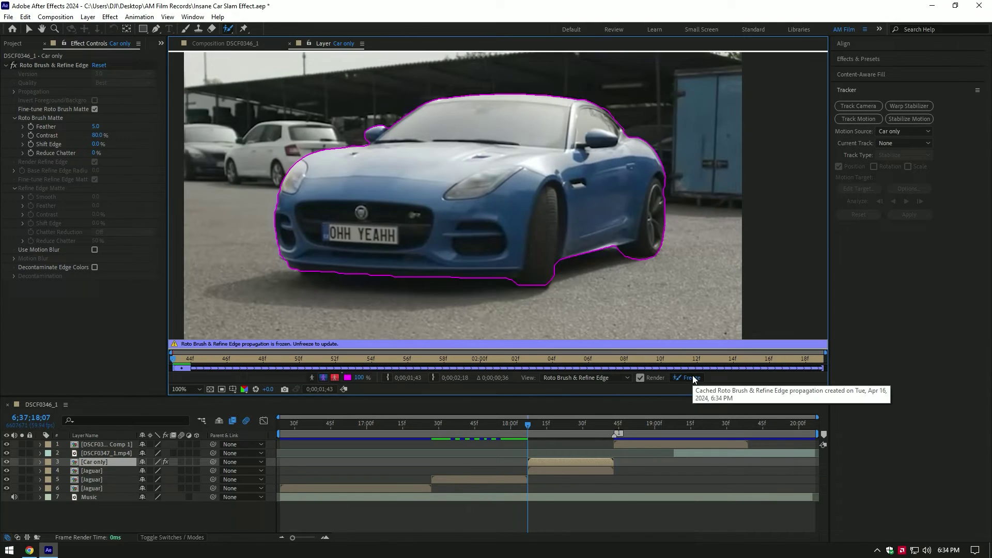
Step: Check the car cutout in the main composition by temporarily hiding the Jaguar layer beneath it and scrubbing through the clip
left_click(228, 46)
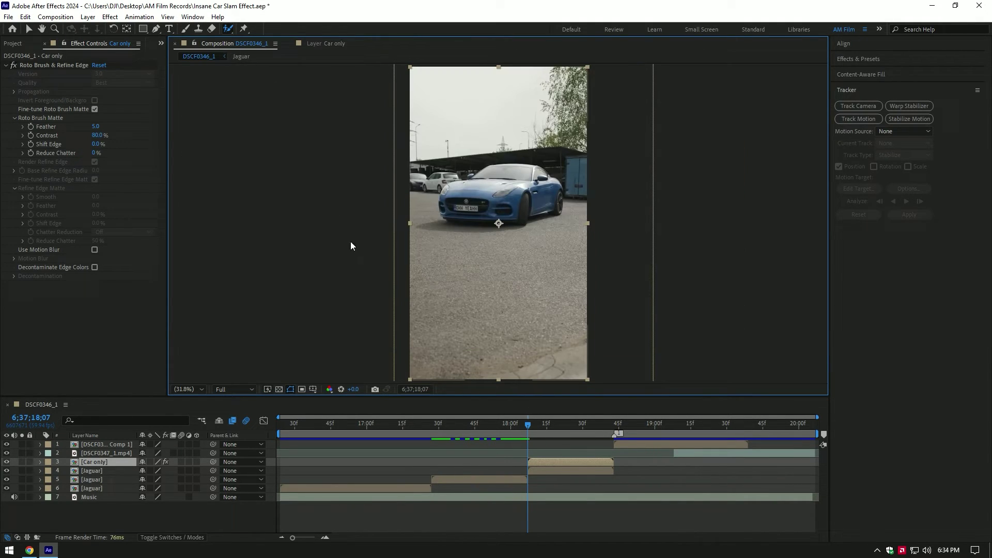
left_click(95, 468)
left_click(7, 471)
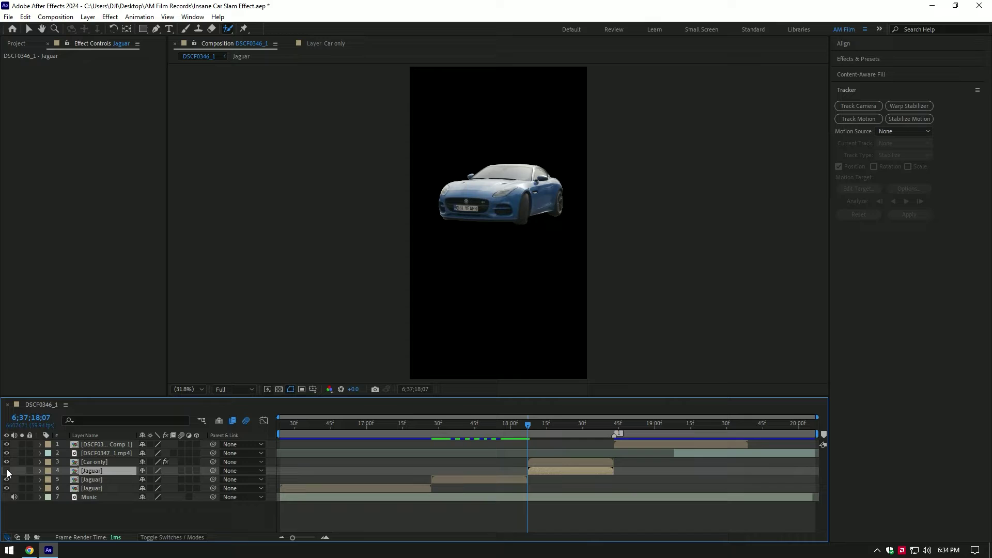
left_click_drag(542, 427, 576, 421)
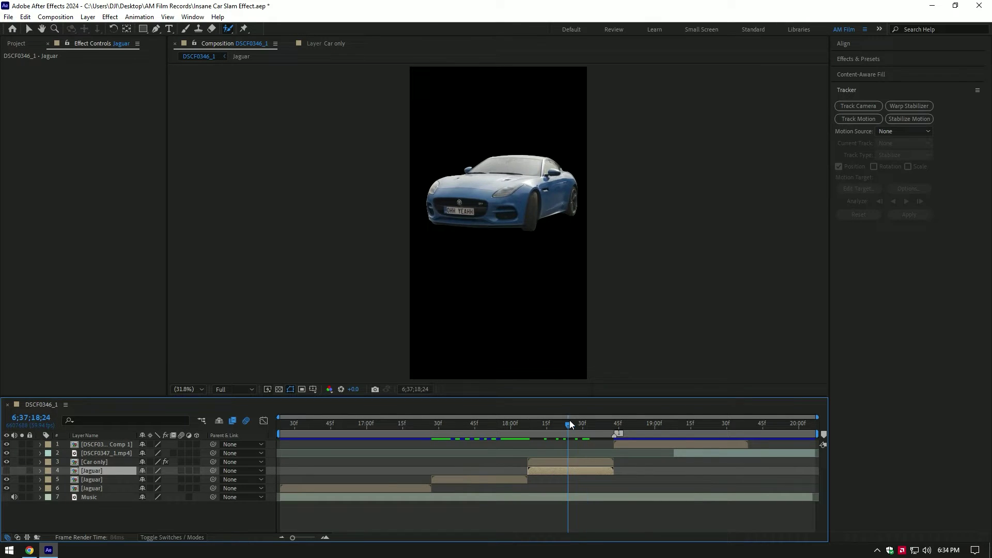
left_click(7, 471)
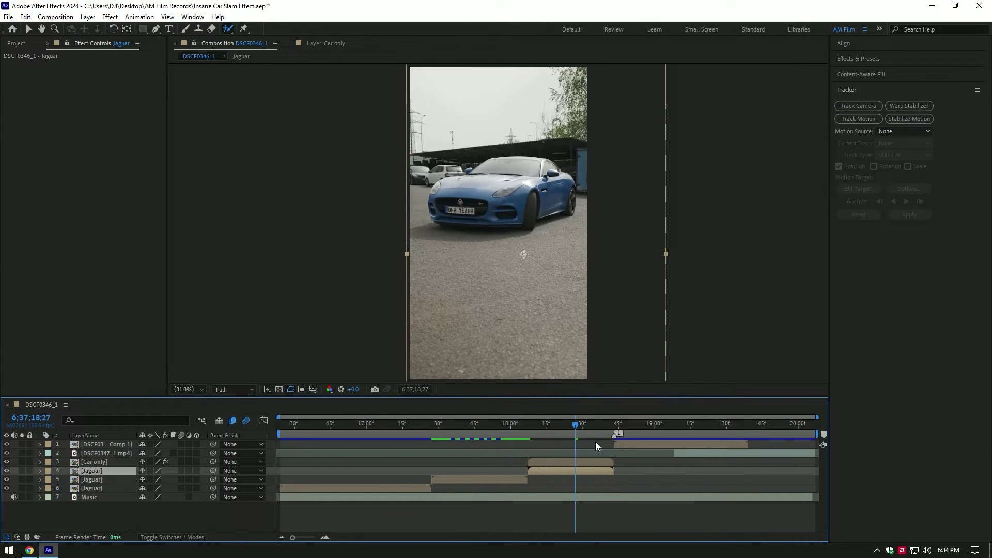
Step: Duplicate the Car only layer at its first frame and pre-compose the copy as "Freeze"
key("i")
left_click(544, 462)
key("ctrl+d")
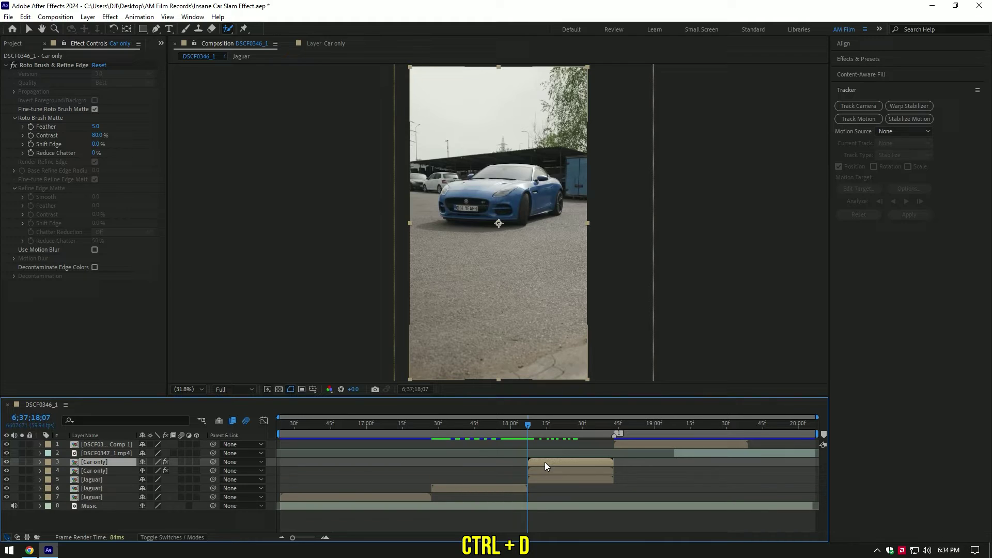
right_click(545, 462)
left_click(581, 398)
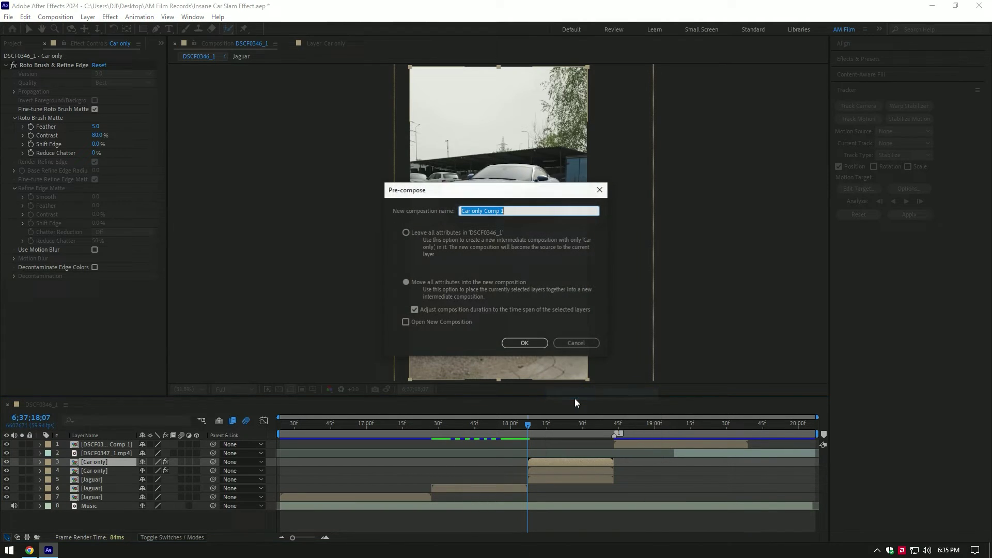
type("Freeze")
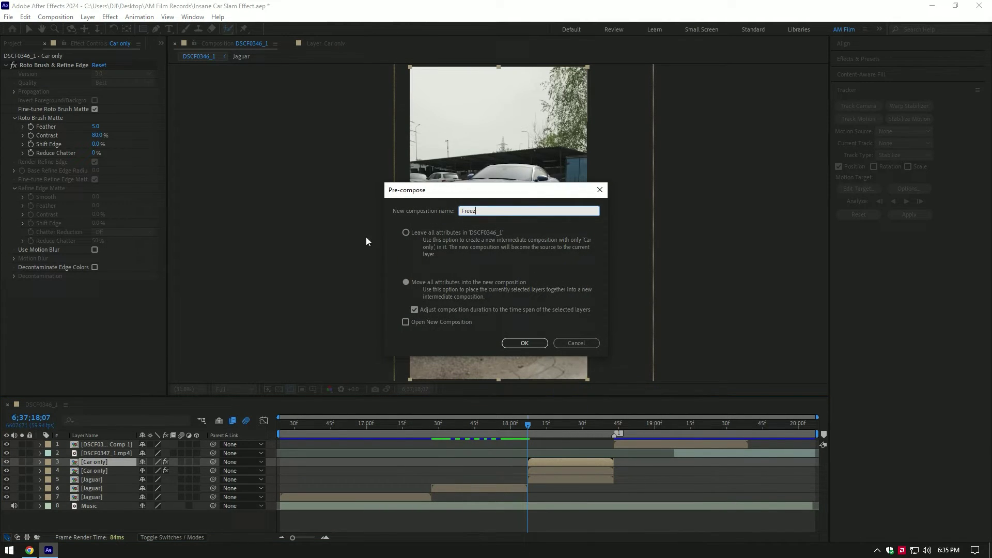
left_click(536, 345)
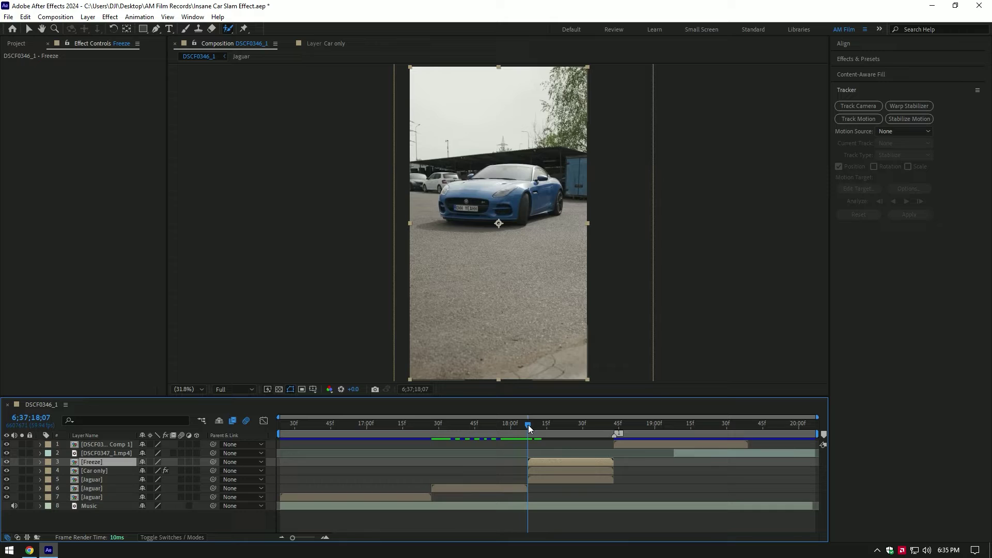
Step: Apply Freeze Frame to the Freeze layer at 6;37;18;07
right_click(538, 461)
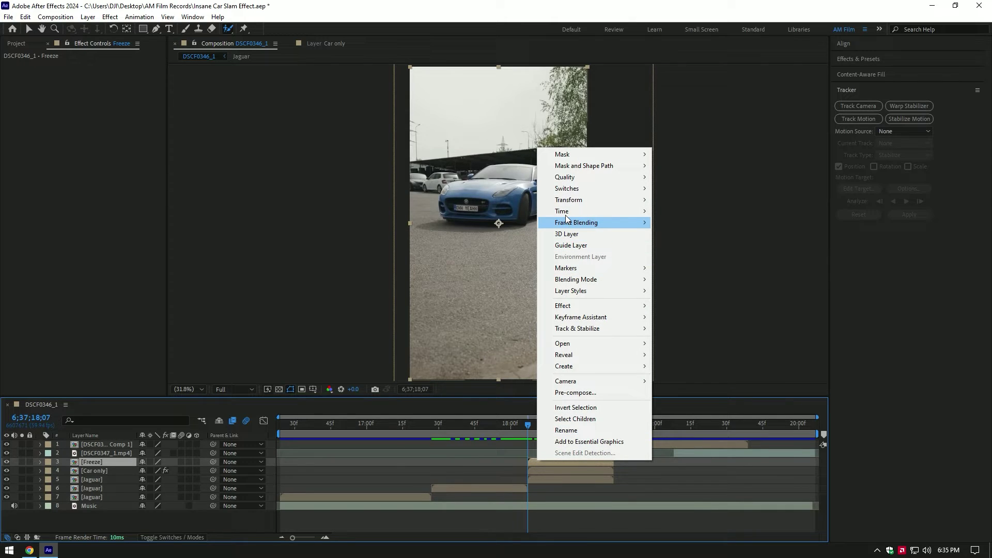
mouse_move(625, 216)
left_click(705, 246)
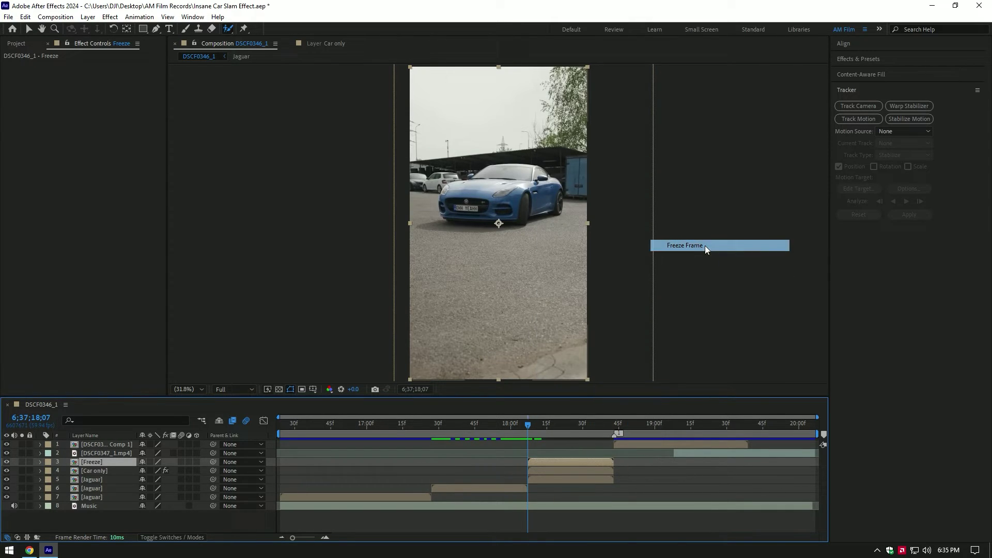
Step: Shift the Freeze layer to start at 6;37;17;53 and trim its end to 6;37;18;07
left_click_drag(532, 419, 494, 429)
left_click_drag(547, 462, 515, 460)
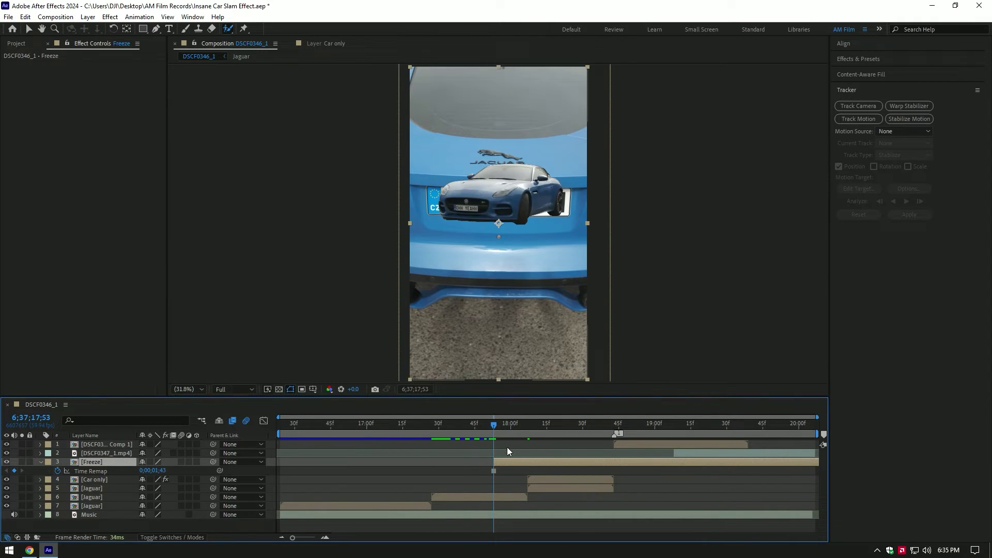
left_click_drag(497, 422, 526, 420)
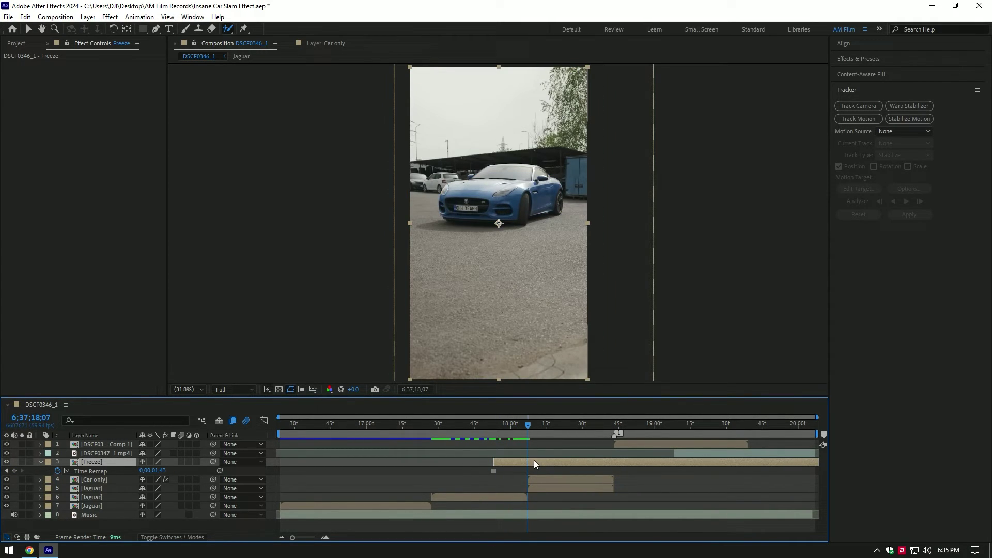
key("alt+bracketright")
Step: Keyframe the Freeze layer's position at 6;37;18;07, and set its Y position to -69 at 6;37;17;53 so the car drops in from above
left_click(518, 461)
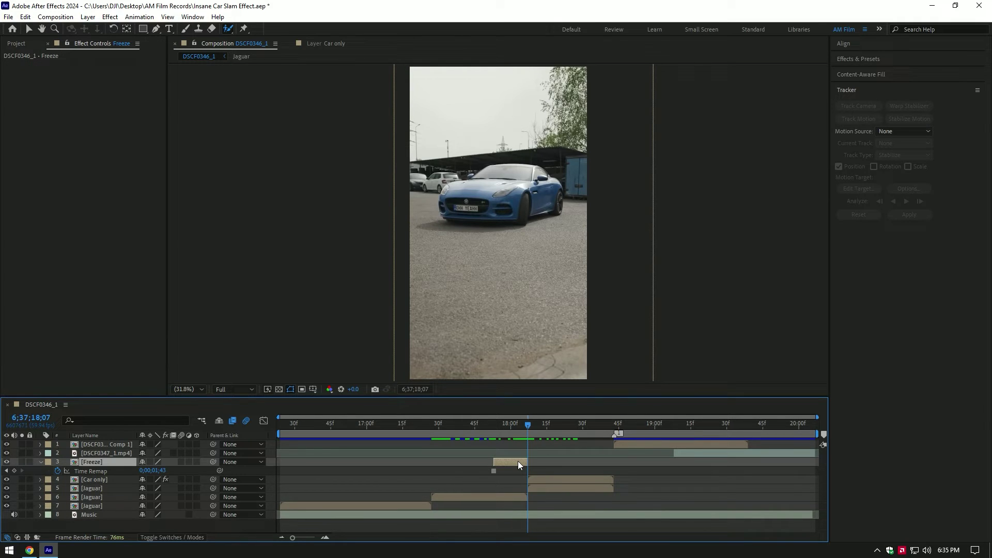
key("p")
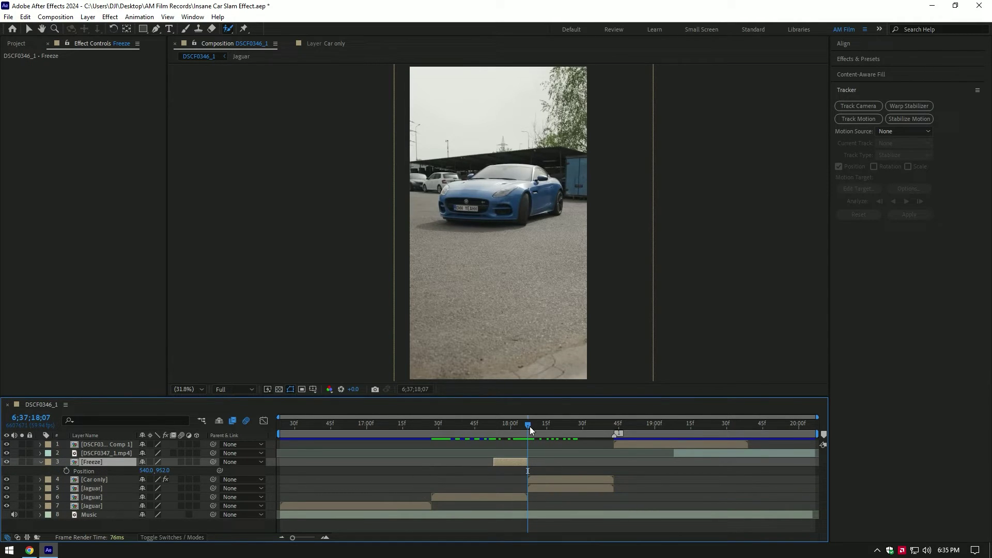
left_click_drag(529, 427, 529, 425)
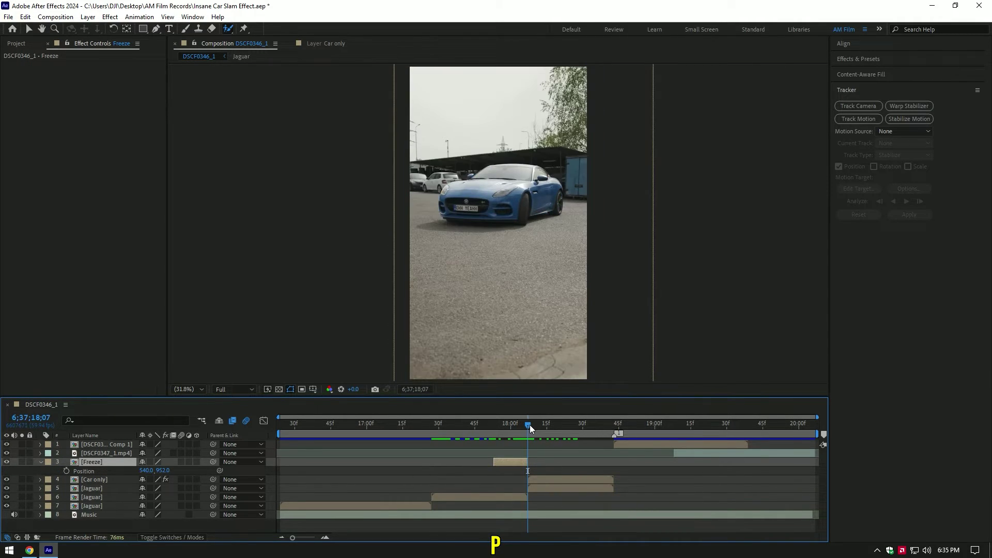
left_click(66, 472)
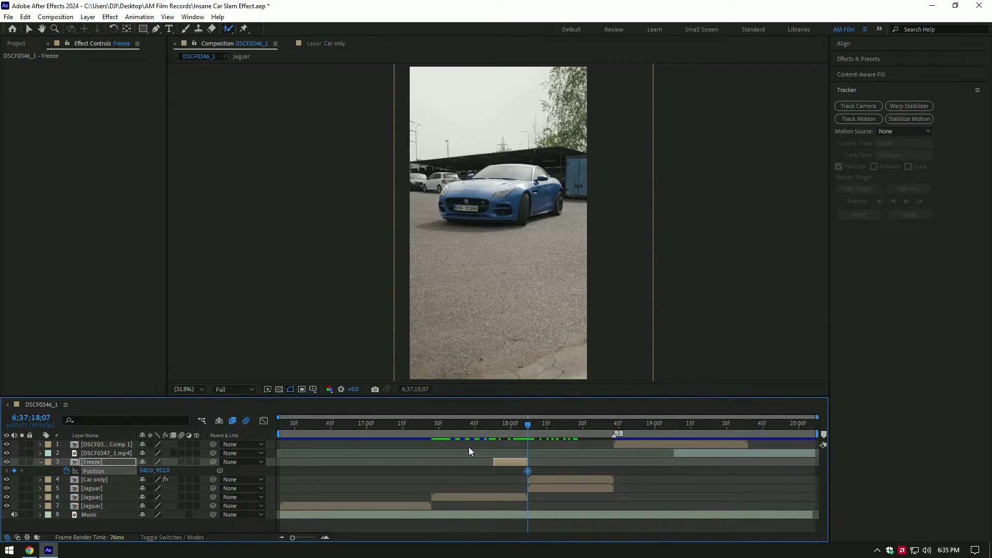
left_click_drag(528, 424, 494, 425)
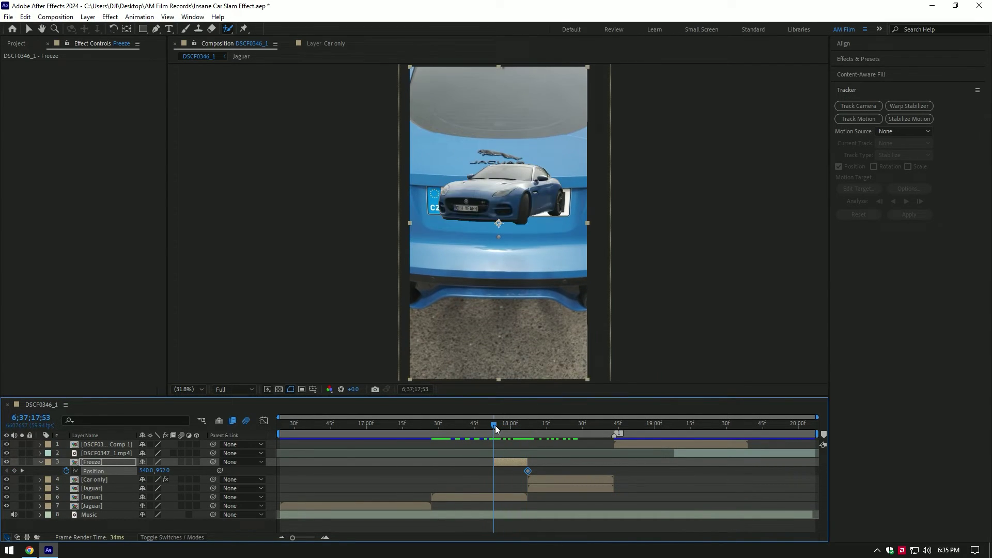
scroll(499, 317, "down", 2)
left_click_drag(162, 472, 41, 472)
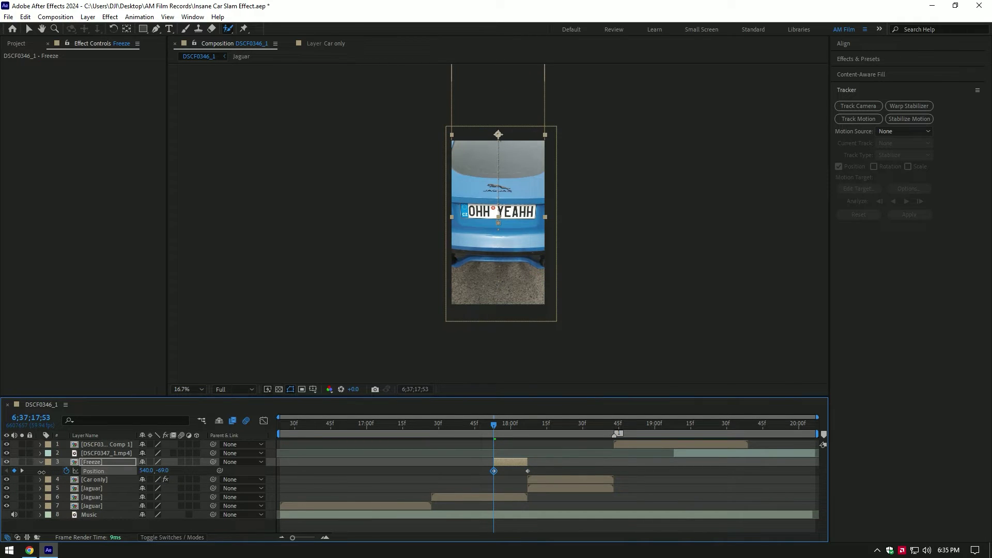
Step: Enable motion blur on the Freeze layer and apply Easy Ease to both of its position keyframes
left_click(181, 462)
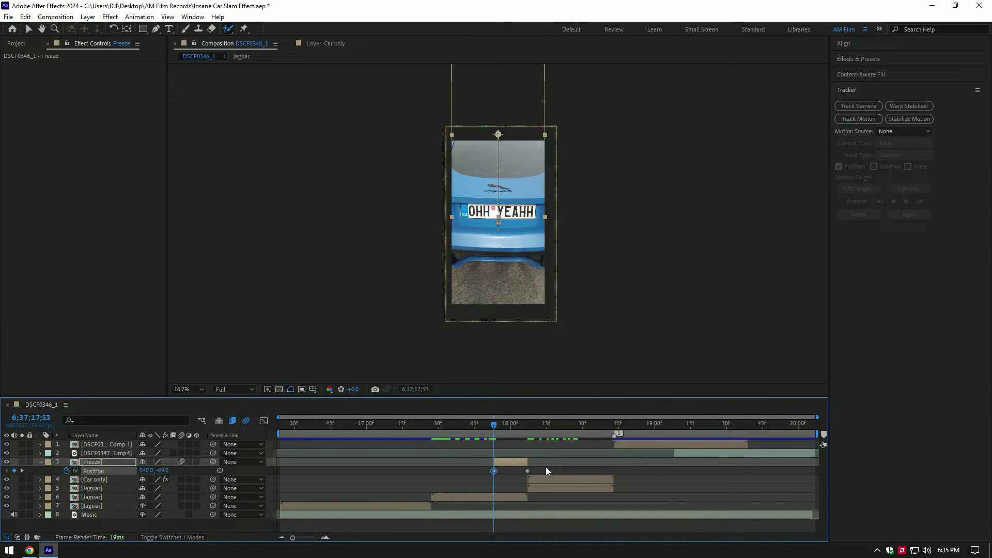
left_click_drag(546, 466, 487, 476)
key("F9")
Step: Reshape the Freeze layer's position speed curve so it peaks near the second keyframe, preview the drop, and collapse the layer's properties
left_click(263, 423)
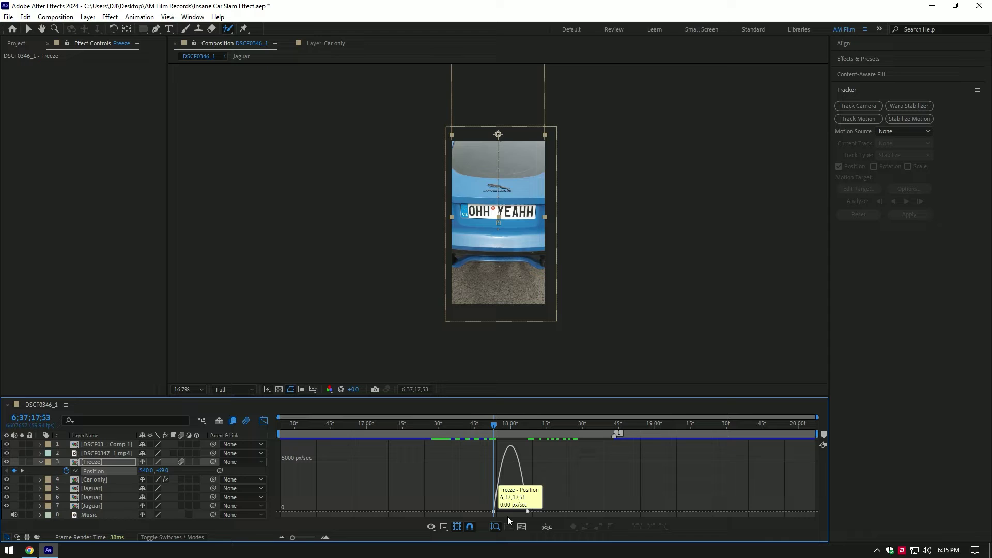
left_click_drag(471, 503, 518, 512)
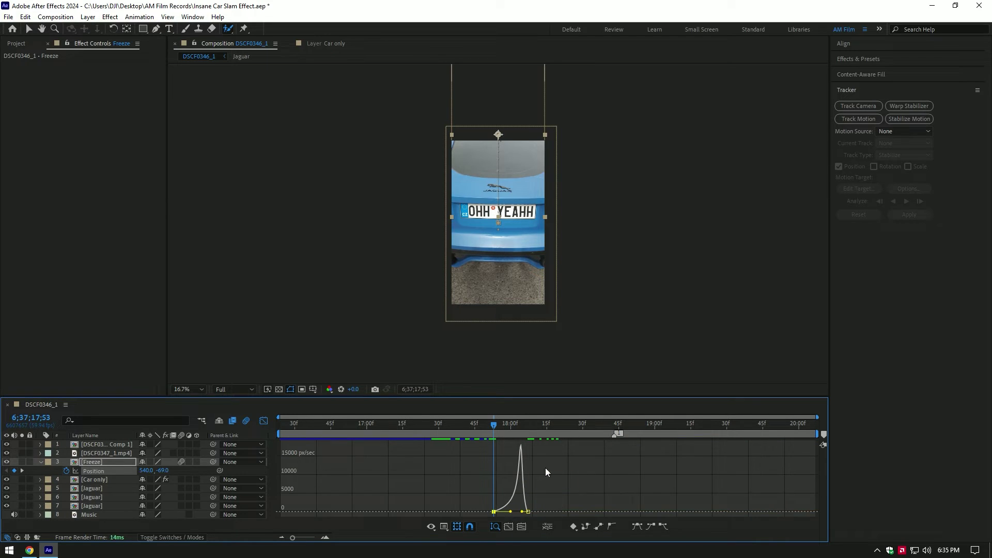
key("space")
key("space")
left_click(264, 423)
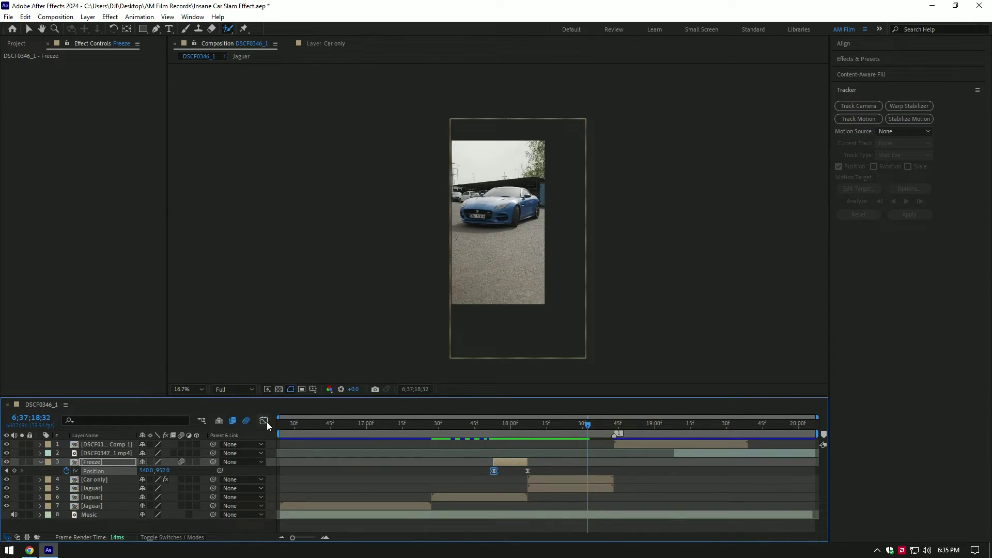
left_click(41, 461)
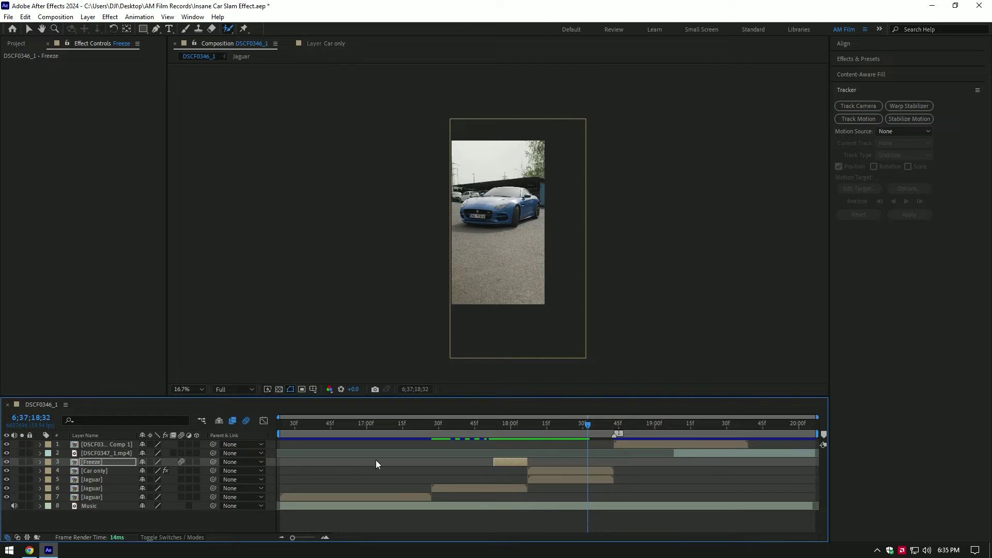
Step: Duplicate the Car only layer above the background Jaguar clip
left_click(547, 426)
left_click(555, 470)
key("ctrl+d")
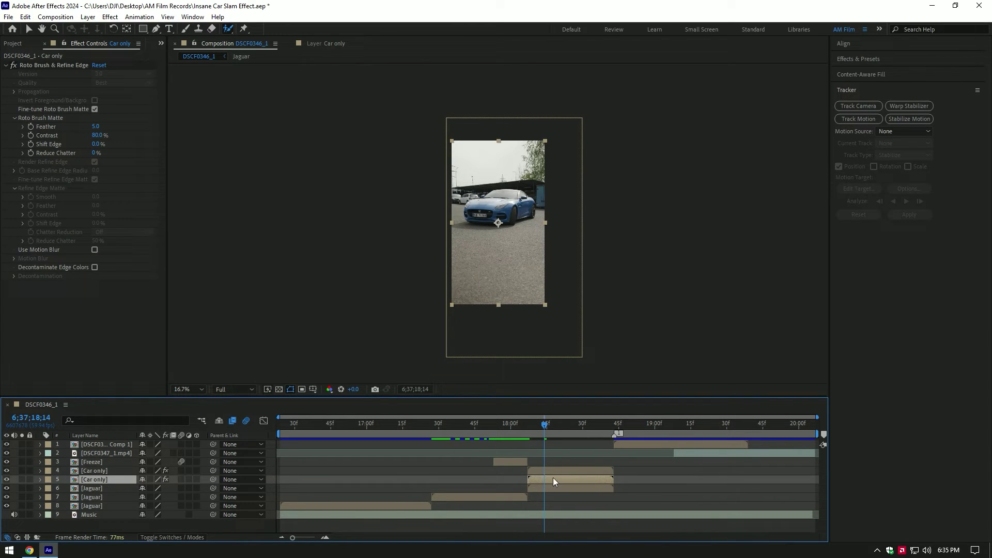
Step: Keyframe the lower Car only layer's position at 6;37;18;07, and set its Y position to 652 at 6;37;18;16 so the duplicate rises
left_click_drag(540, 427, 528, 425)
key("p")
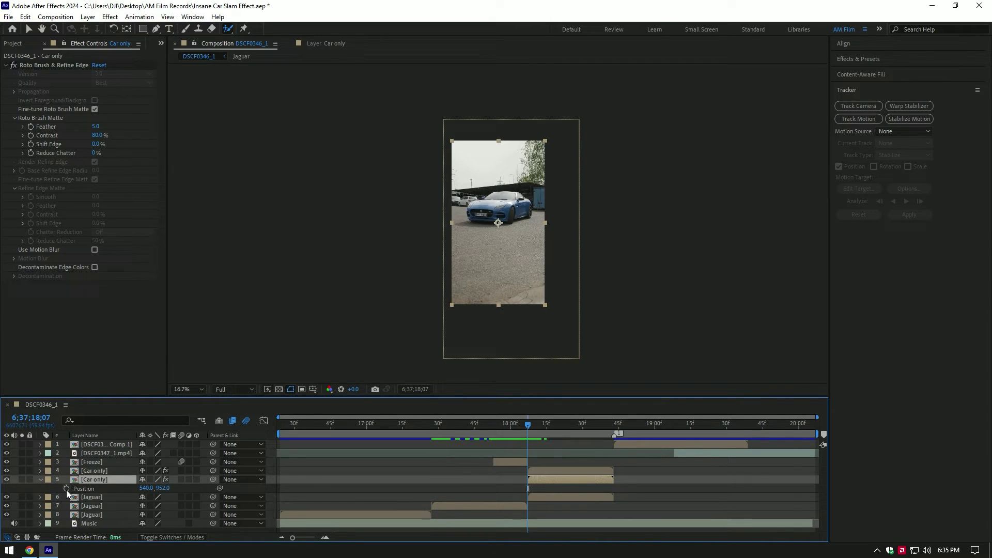
left_click(66, 489)
left_click_drag(538, 426, 549, 426)
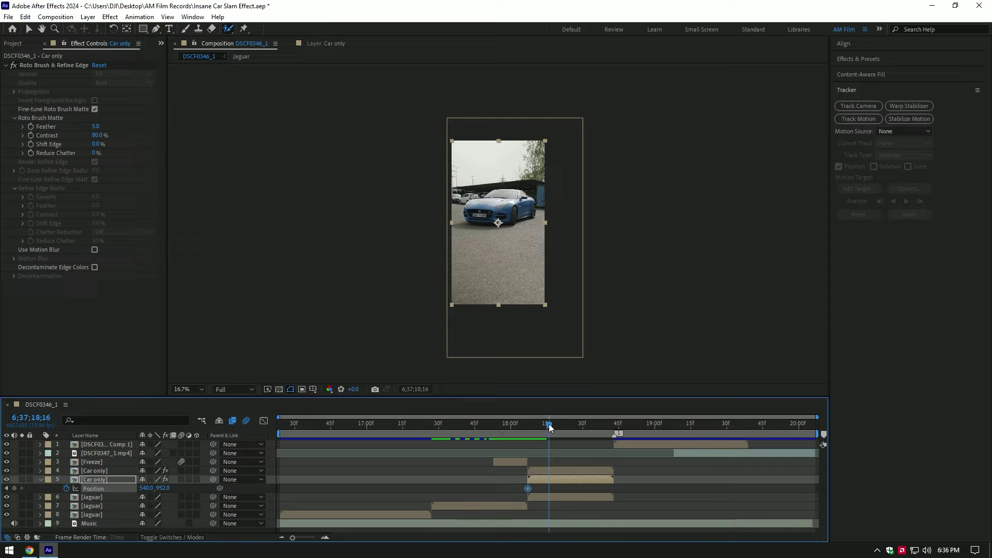
left_click_drag(161, 488, 6, 496)
mouse_move(548, 429)
left_mouse_down()
mouse_move(511, 424)
mouse_move(543, 430)
mouse_move(534, 430)
left_mouse_up()
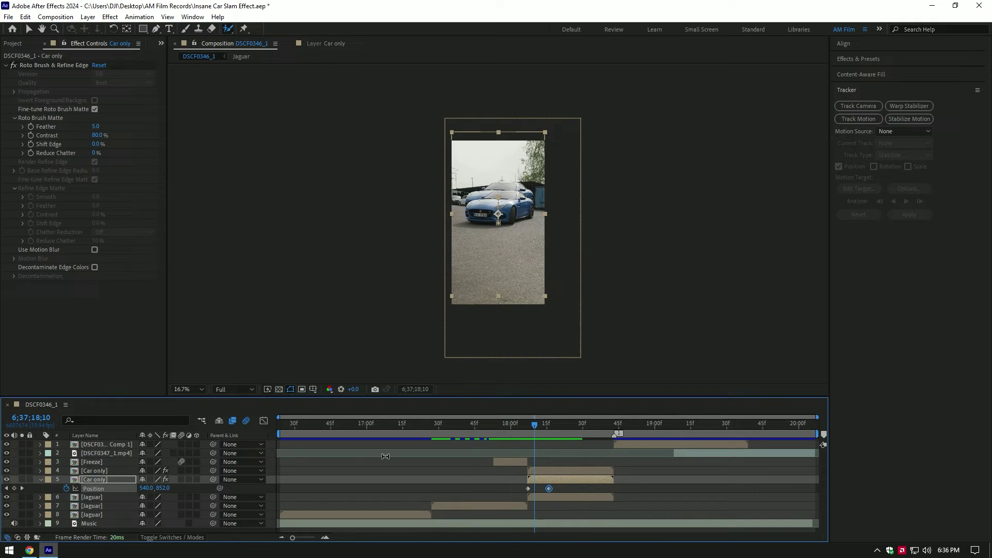
Step: Enable motion blur on the lower Car only layer and apply Easy Ease to both of its position keyframes
left_click(181, 480)
left_click_drag(576, 488, 504, 489)
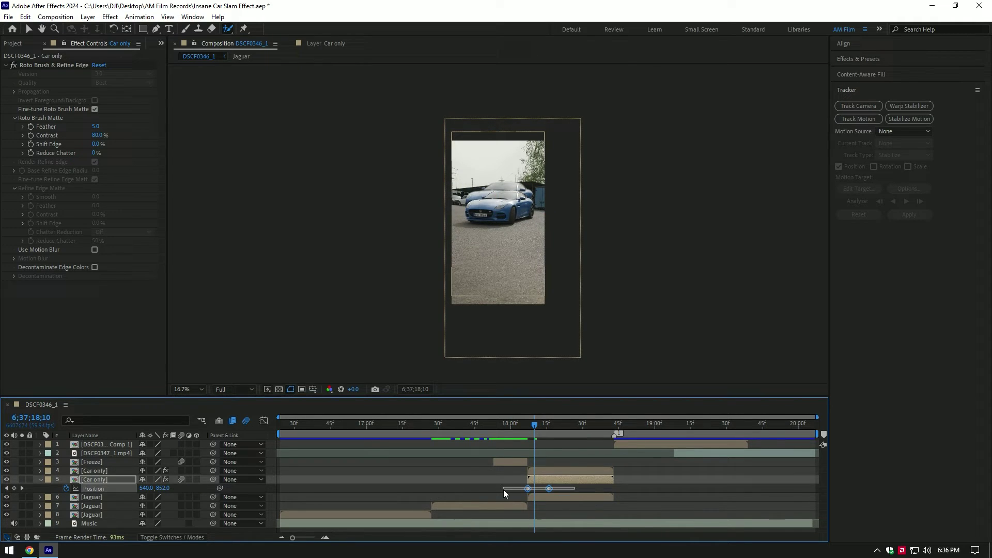
key("F9")
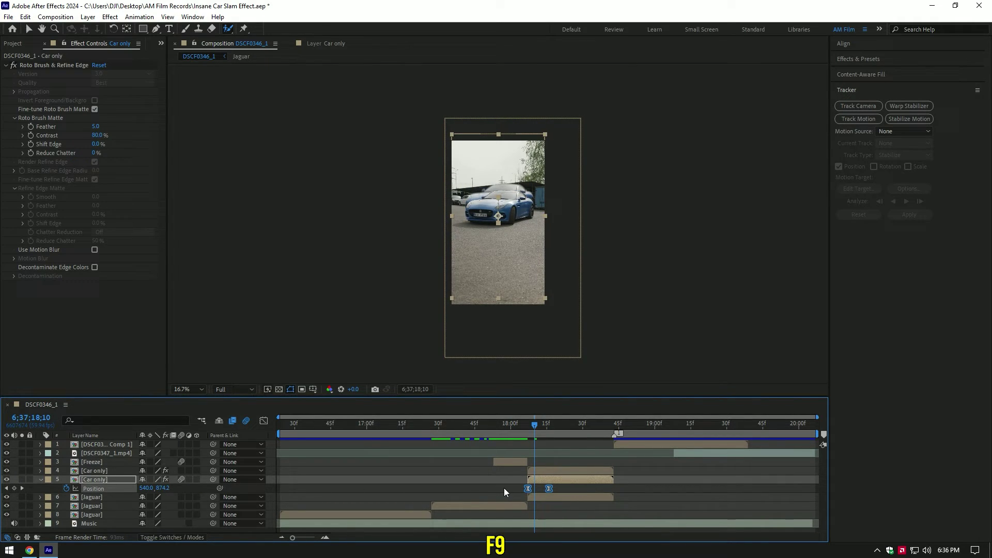
Step: Reshape the lower Car only layer's position speed curve to peak near the second keyframe, and preview the rise
left_click(266, 422)
left_click_drag(522, 511, 538, 512)
left_click(518, 424)
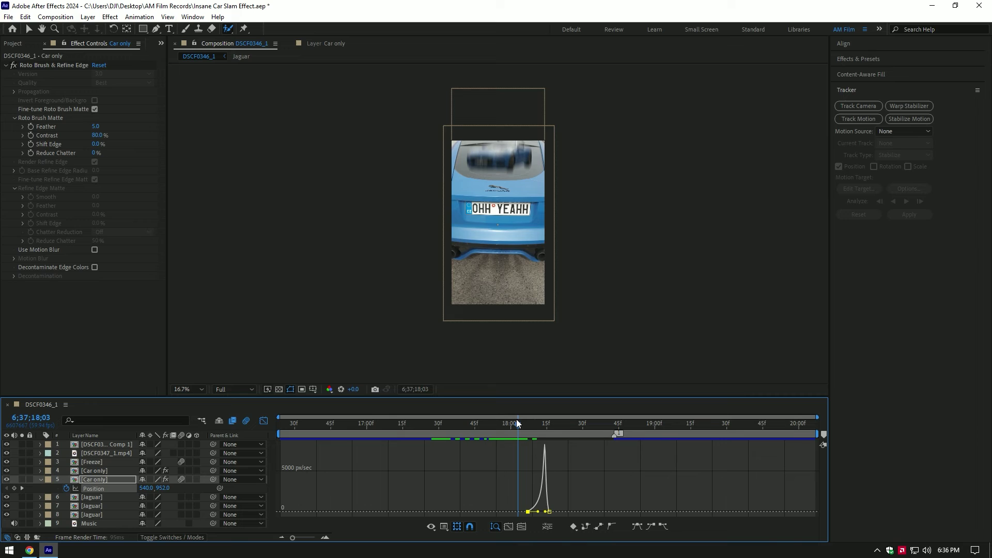
key("space")
key("space")
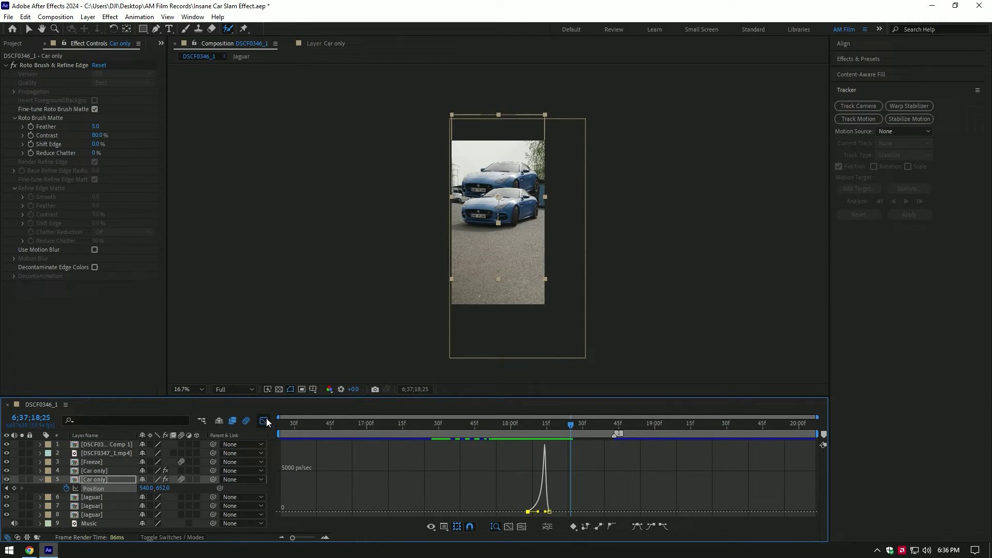
left_click(265, 422)
left_click(41, 480)
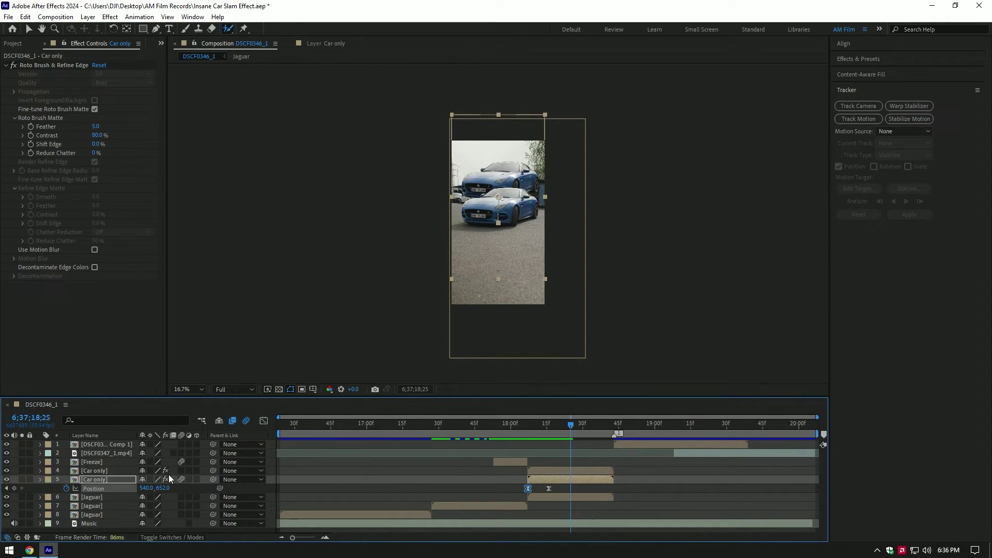
Step: Set the lower Car only layer's opacity to 80%
key("t")
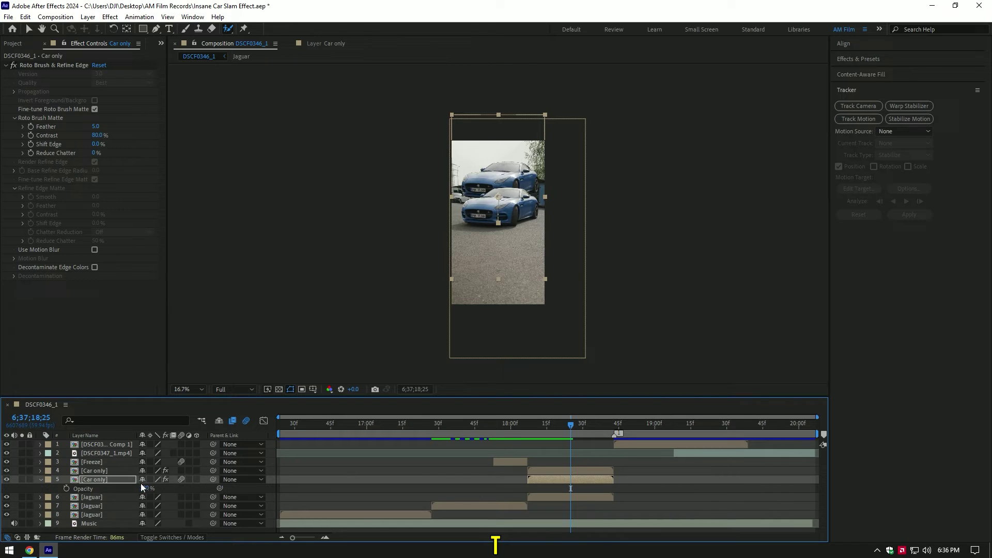
left_click_drag(142, 488, 138, 488)
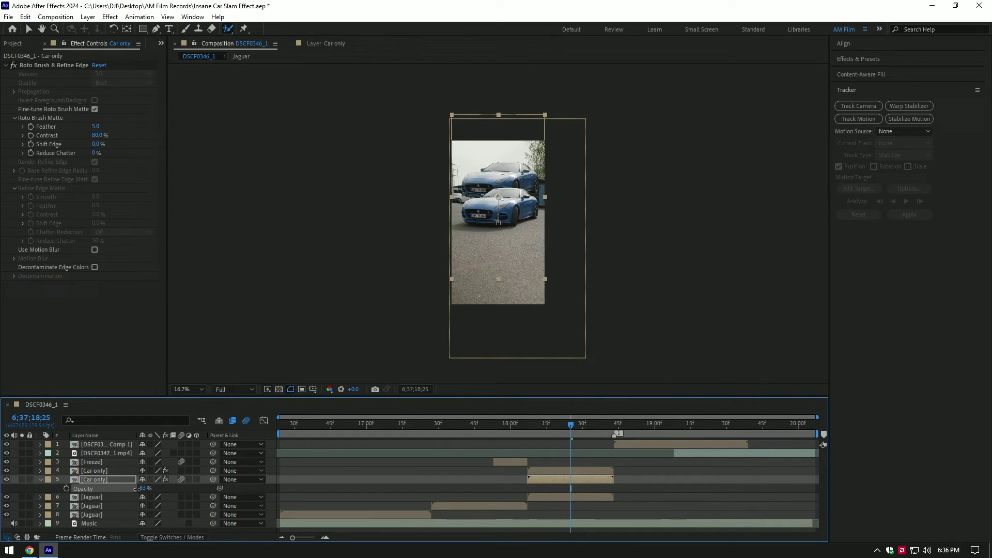
left_click(138, 488)
type("80")
key("Return")
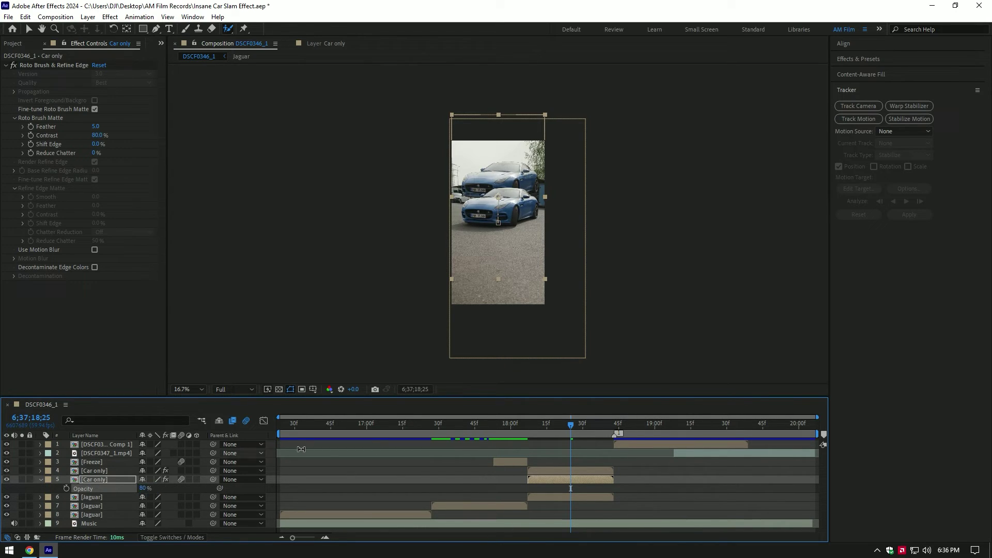
Step: Keyframe the lower Car only layer's opacity to fade from 80% over its last frames, and preview the fade
mouse_move(576, 425)
left_mouse_down()
mouse_move(550, 426)
mouse_move(566, 425)
left_mouse_up()
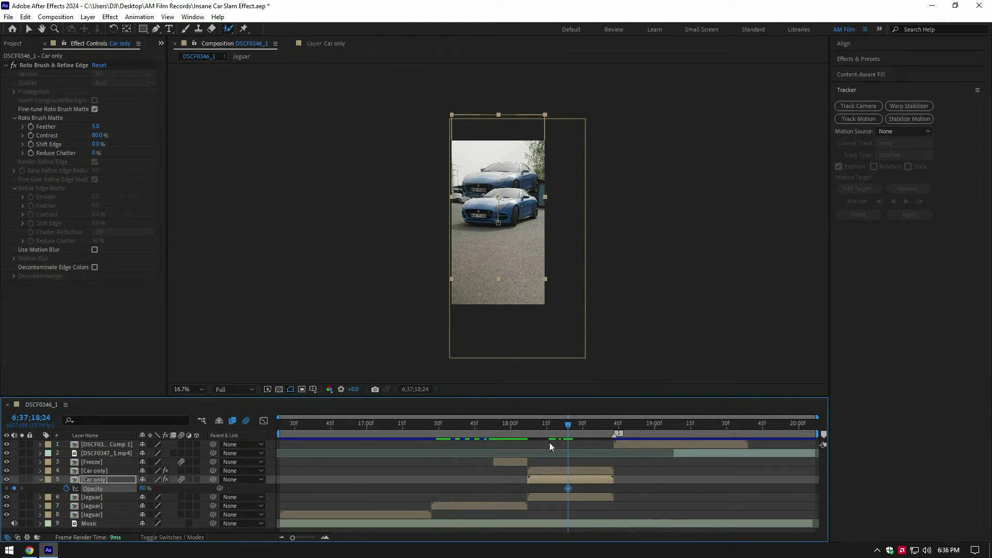
mouse_move(568, 425)
left_mouse_down()
mouse_move(615, 424)
mouse_move(551, 428)
mouse_move(585, 429)
left_mouse_up()
left_click(14, 488)
key("space")
left_click_drag(569, 488, 583, 489)
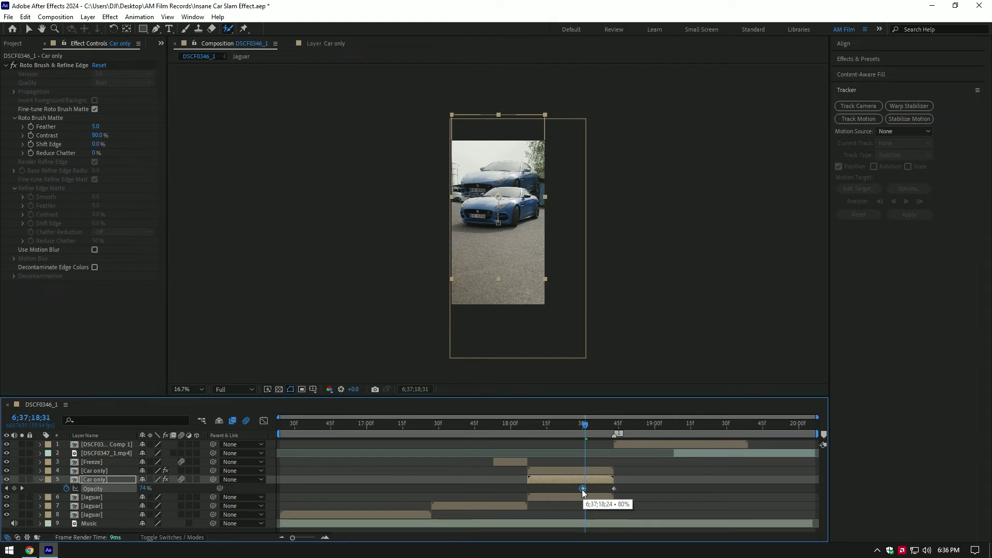
left_click(491, 425)
key("space")
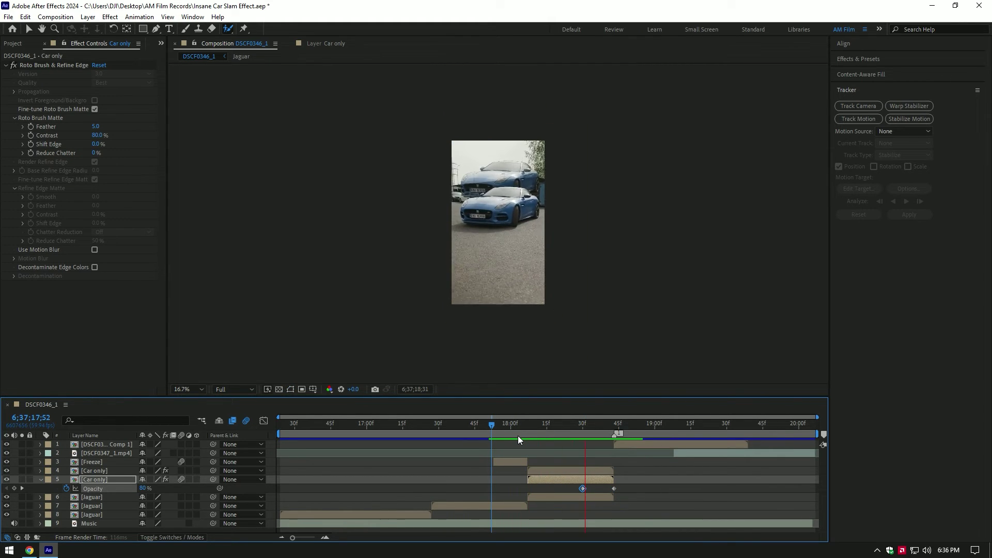
key("space")
Step: Apply Deep Glow to the lower Car only layer with exposure 0.84 and chromatic aberration enabled
left_click(556, 426)
left_click(559, 480)
key("u")
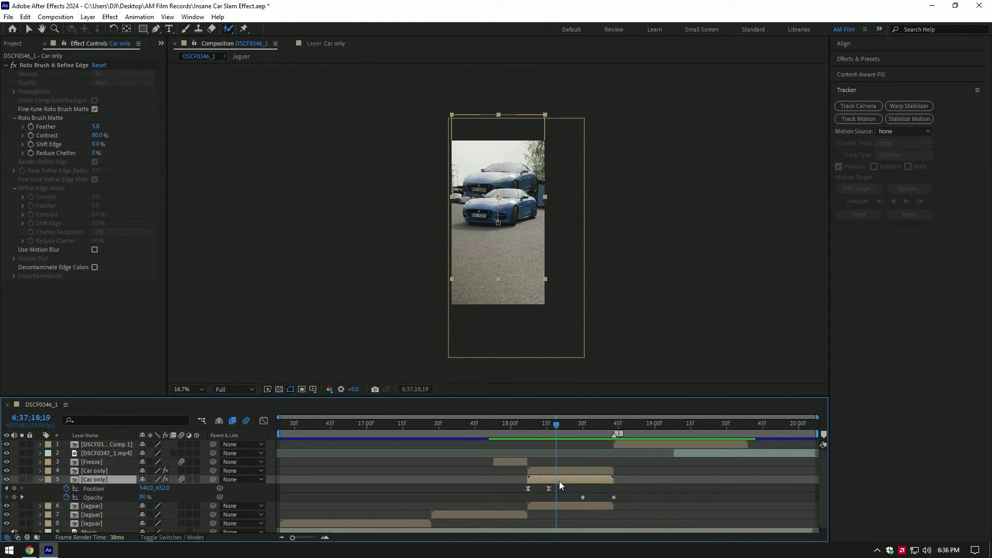
key("u")
mouse_move(557, 425)
left_mouse_down()
mouse_move(535, 427)
mouse_move(566, 429)
left_mouse_up()
key("ctrl+space")
type("glow")
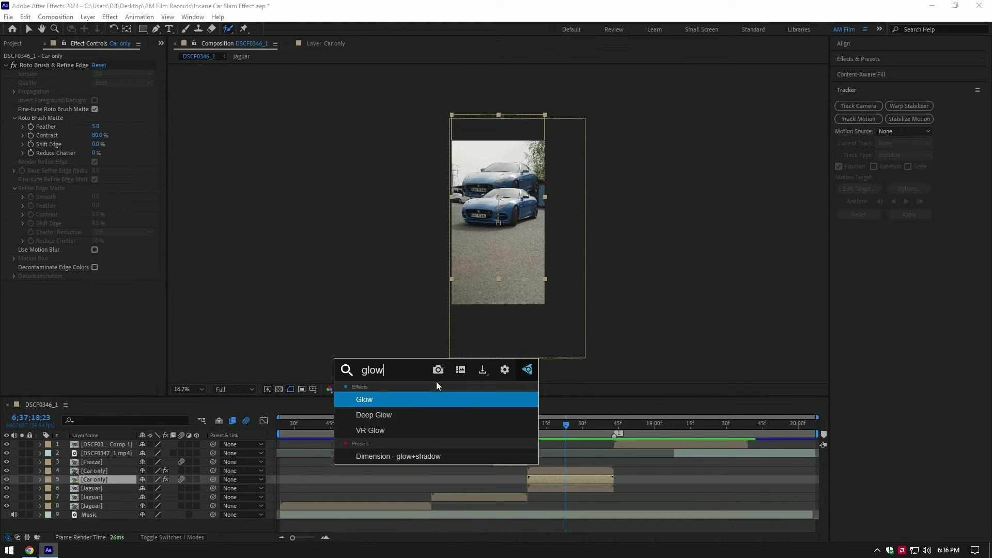
left_click(398, 414)
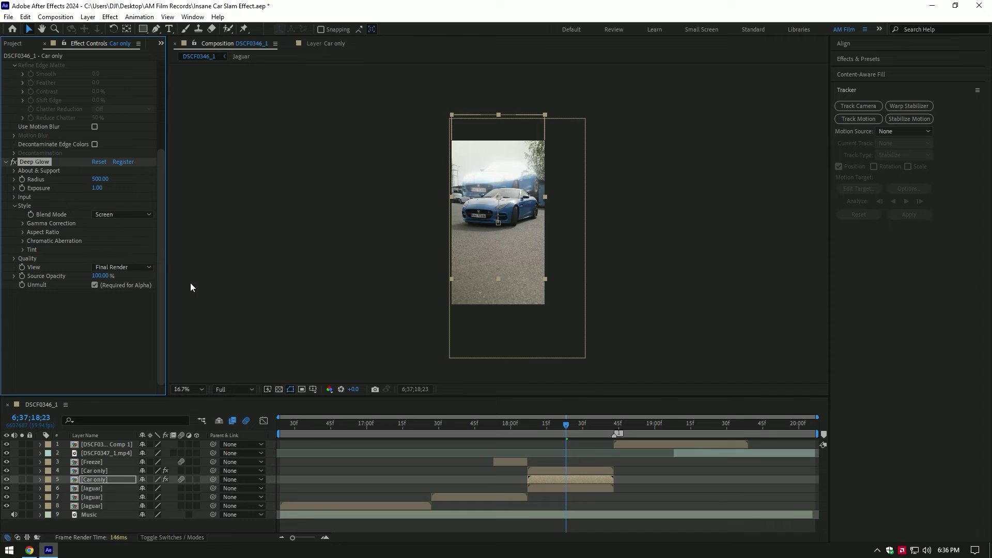
left_click_drag(97, 187, 85, 187)
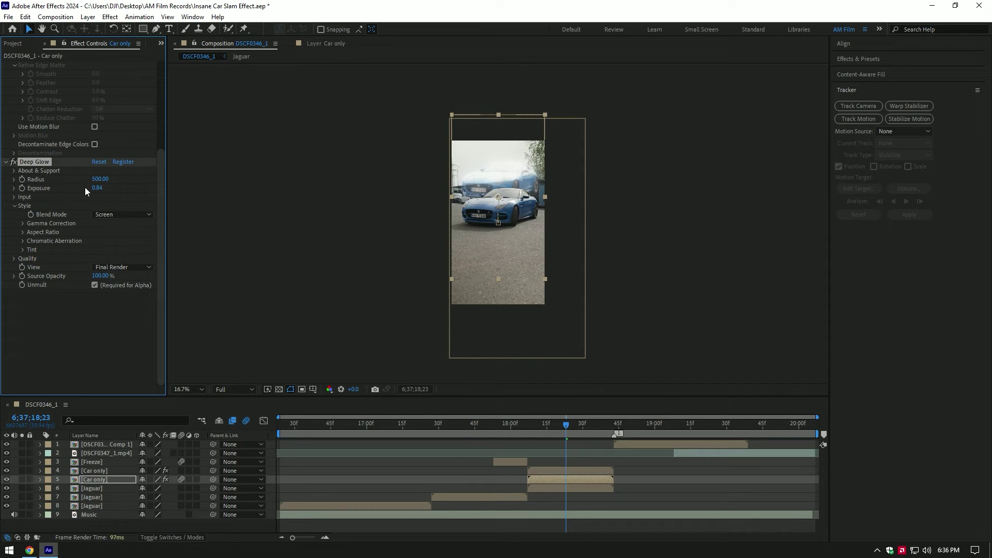
left_click(23, 241)
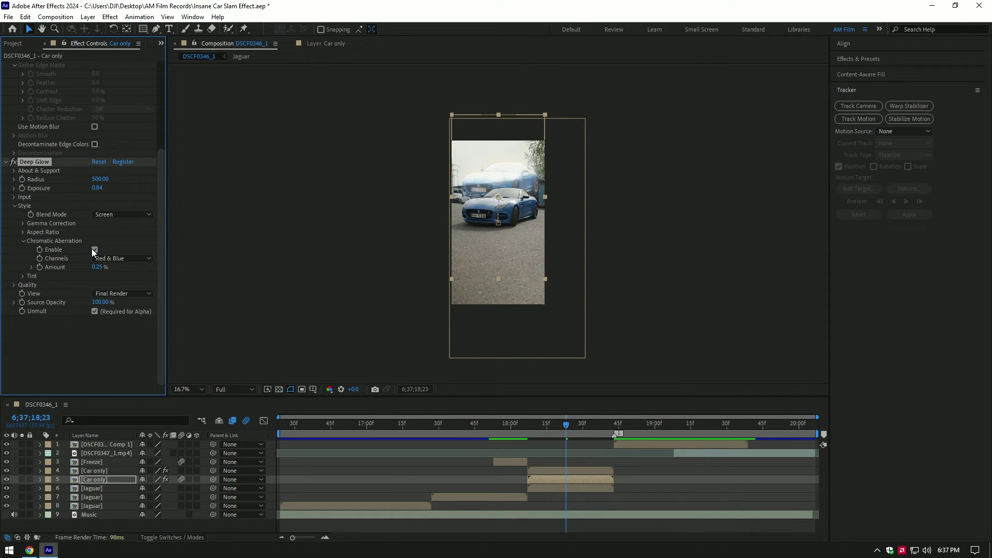
Step: Keyframe the Deep Glow exposure at 0.84 at 6;37;18;16 and at 0 at 6;37;18;07, and preview the glow
left_click_drag(536, 427, 541, 427)
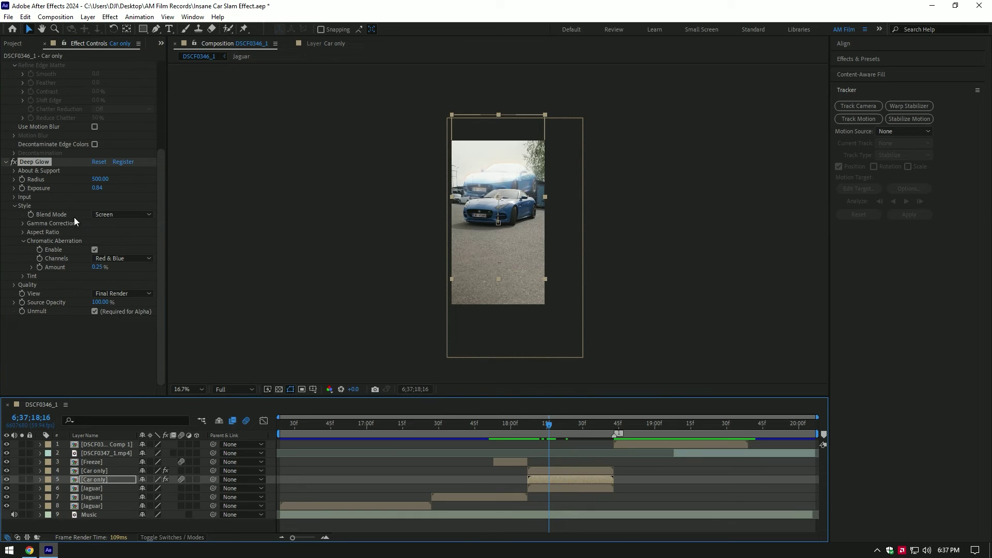
left_click(22, 188)
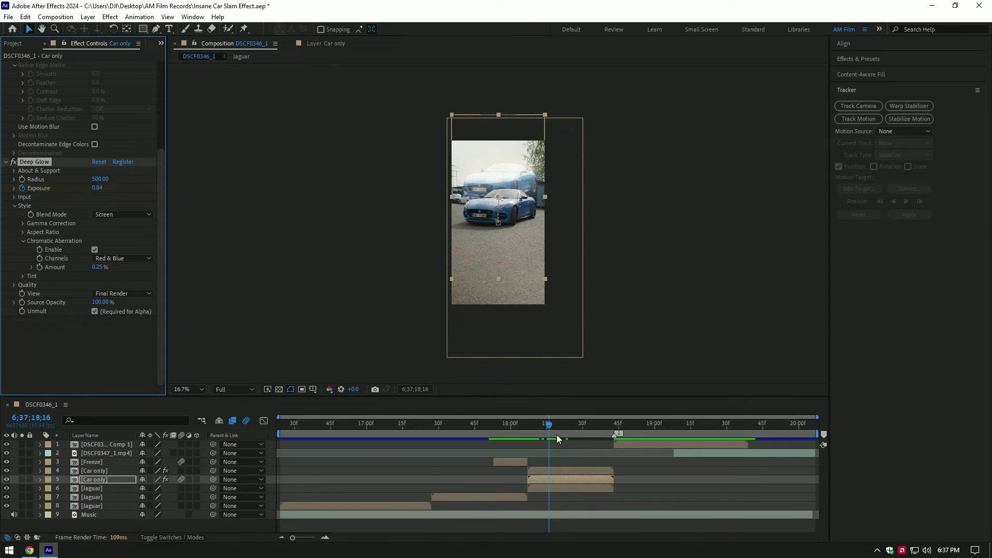
left_click_drag(547, 424, 528, 422)
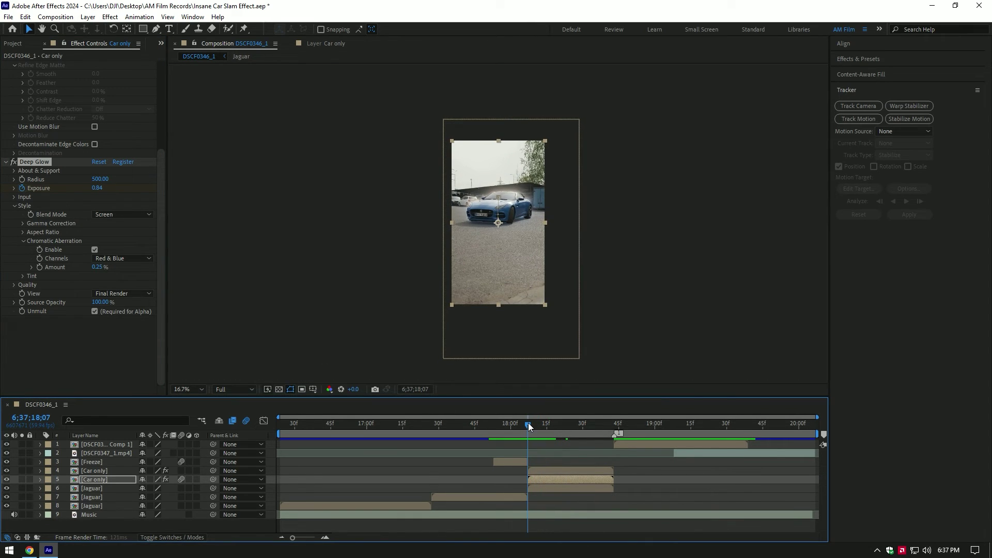
left_click(95, 188)
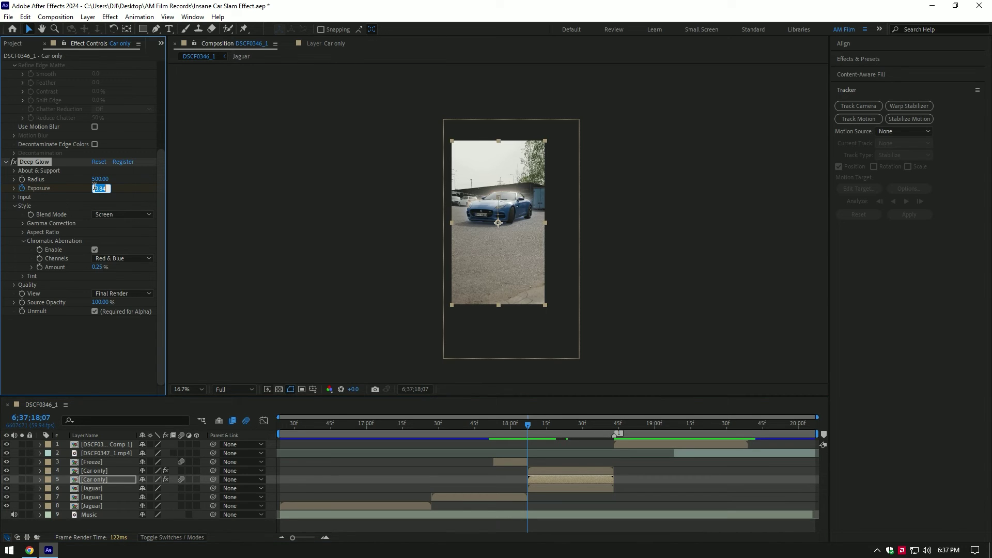
type("0")
key("Return")
left_click_drag(530, 424, 494, 427)
key("space")
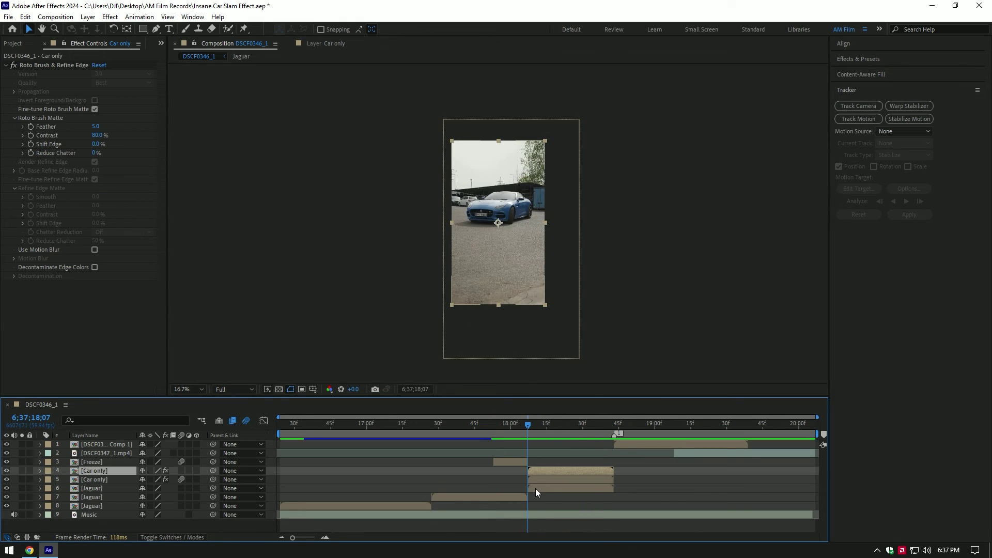
Step: Pre-compose both Car only layers and the Jaguar layer directly beneath them into a composition named Shake
left_click(536, 489, "shift")
right_click(535, 489)
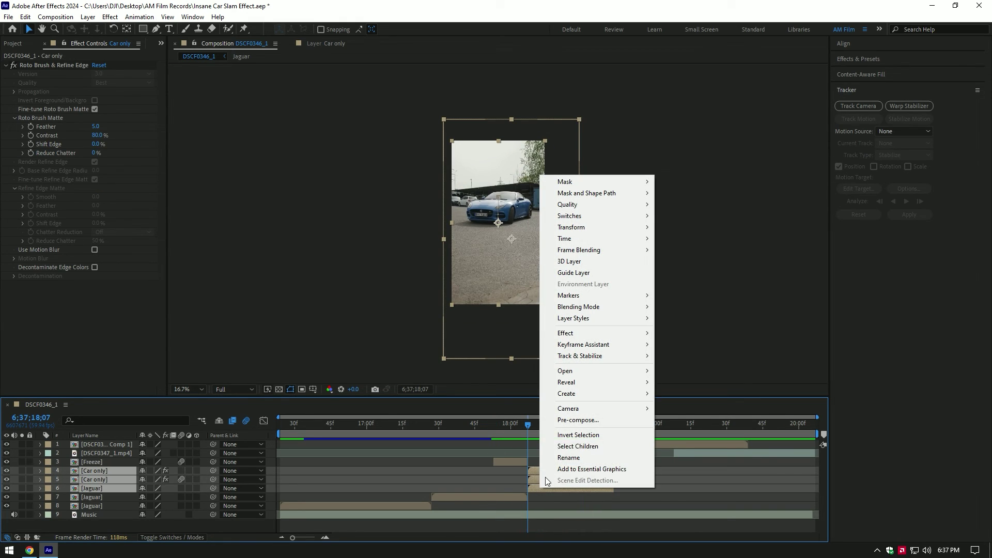
left_click(571, 424)
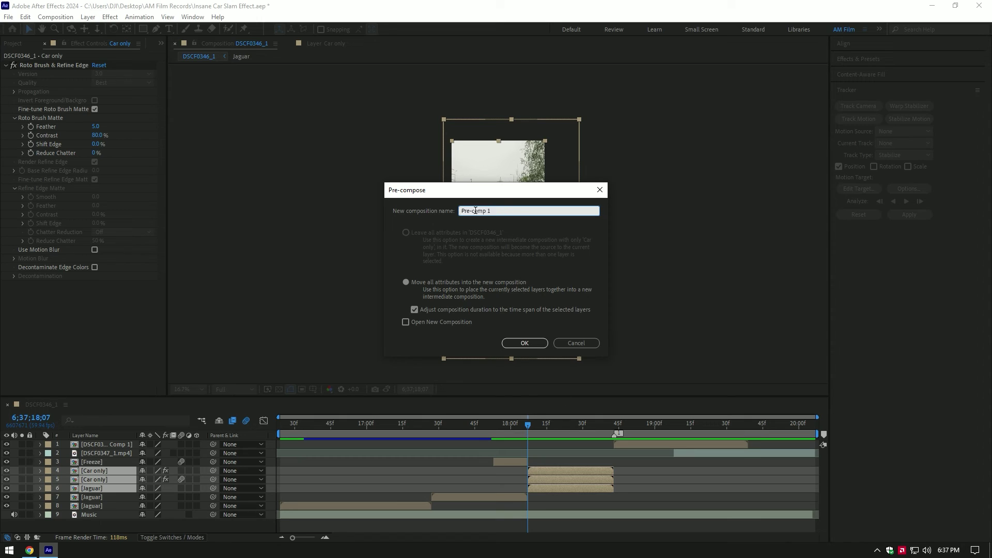
type("Shake")
key("Return")
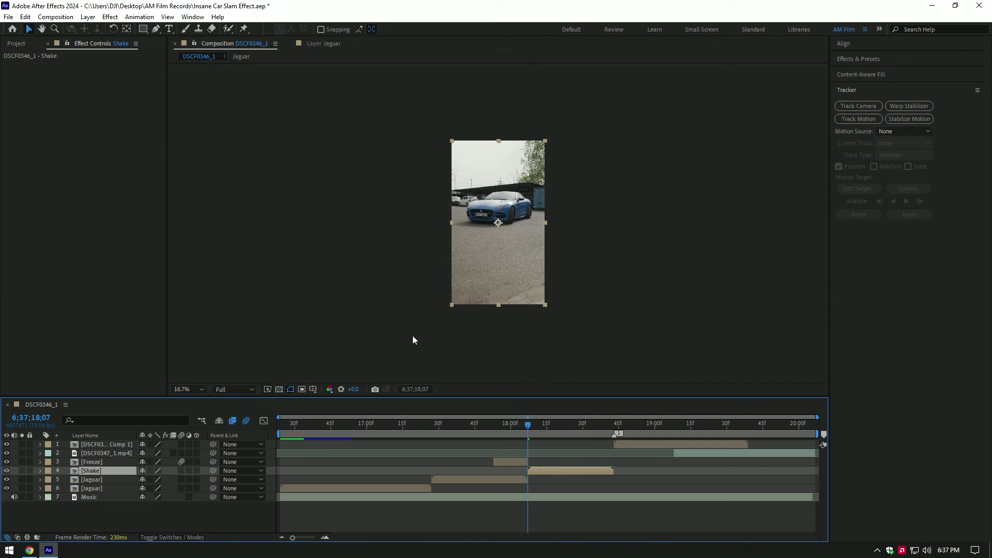
Step: Apply the Twitch effect to the Shake layer with amount 20 and speed 10
key("ctrl+space")
type("twi")
key("Return")
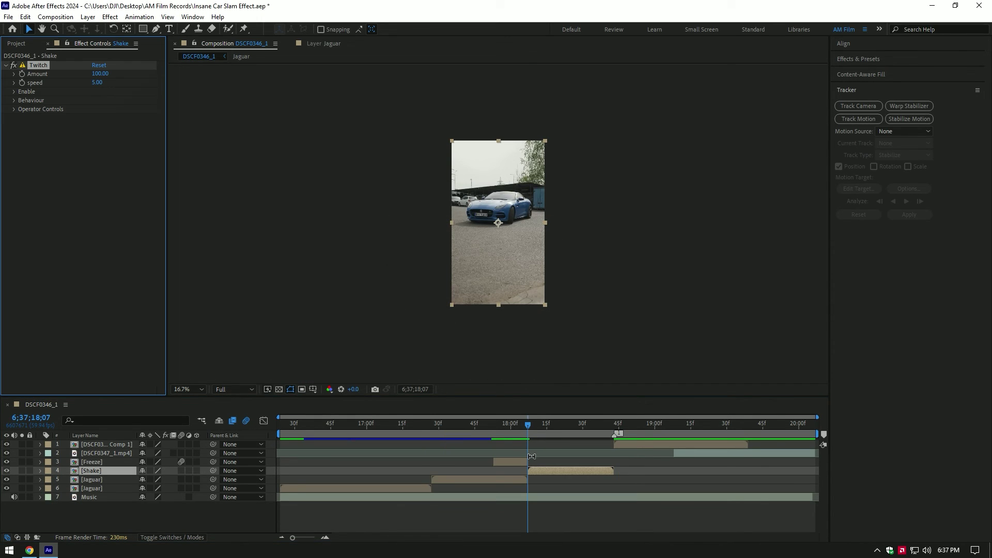
type("20")
key("Return")
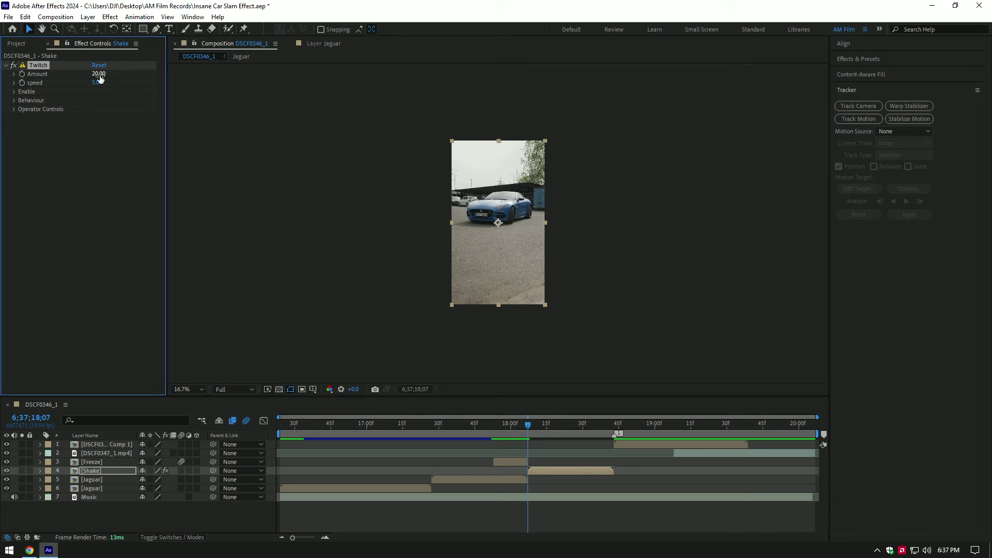
type("10")
key("Return")
Step: Keyframe the Twitch amount at 6;37;18;07 on the Shake layer, and enable its Blur, Light and Slide options
left_click_drag(539, 426, 529, 425)
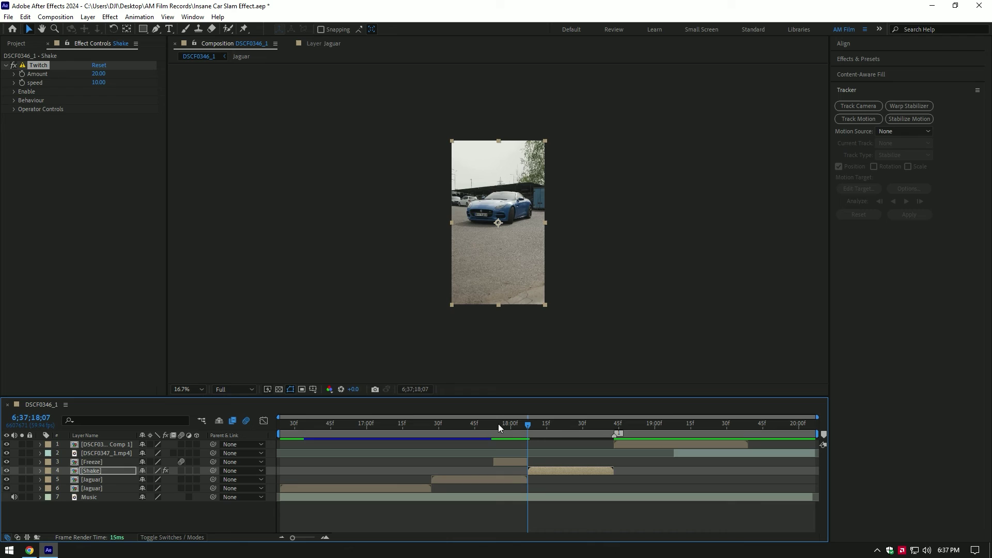
left_click(23, 75)
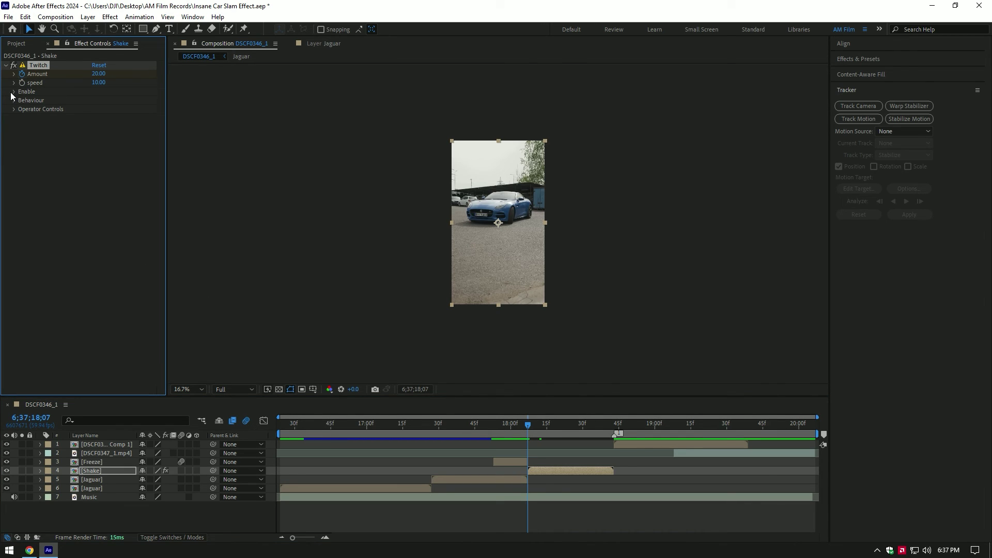
left_click(15, 92)
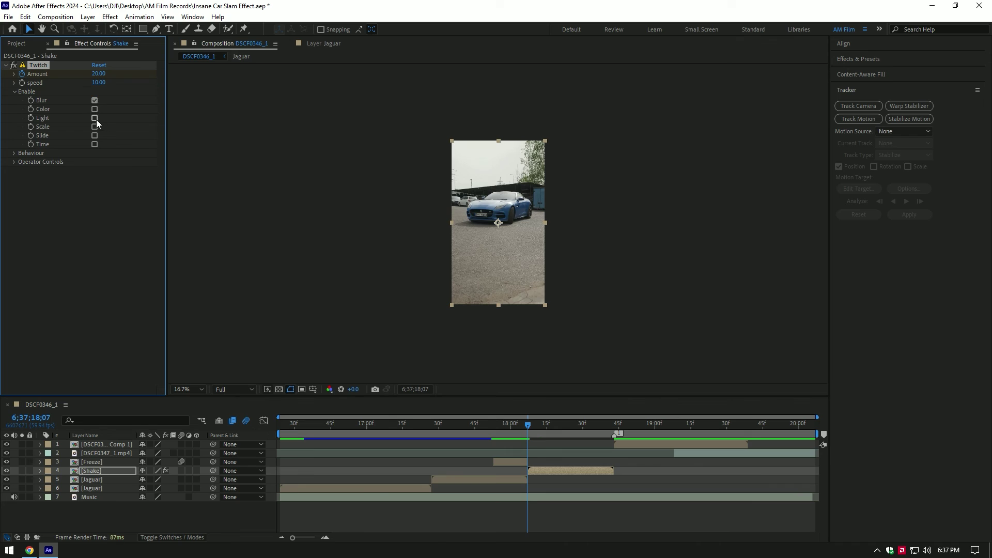
left_click(94, 118)
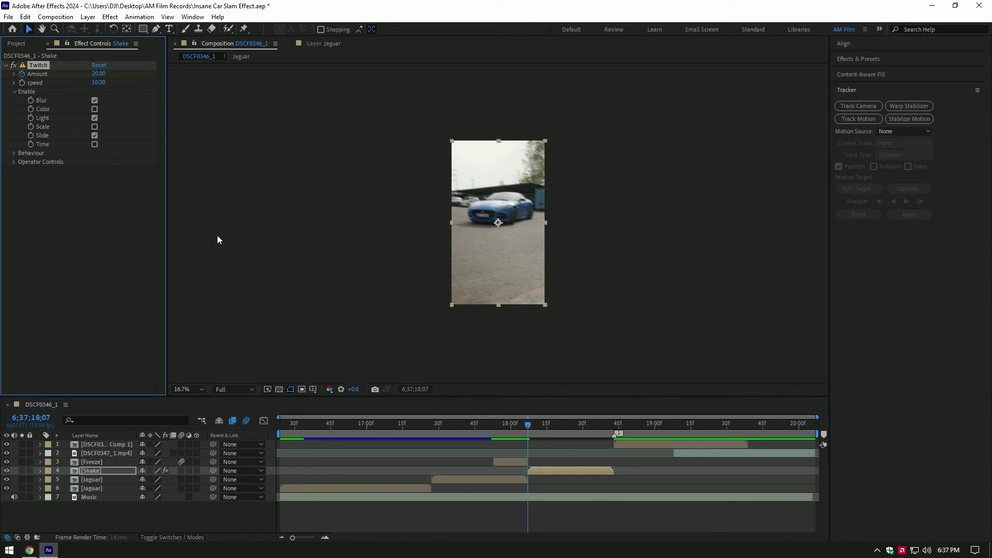
Step: Set the Twitch amount to 0 at 6;37;18;14 on the Shake layer, and preview the slam transition
left_click_drag(530, 423, 544, 423)
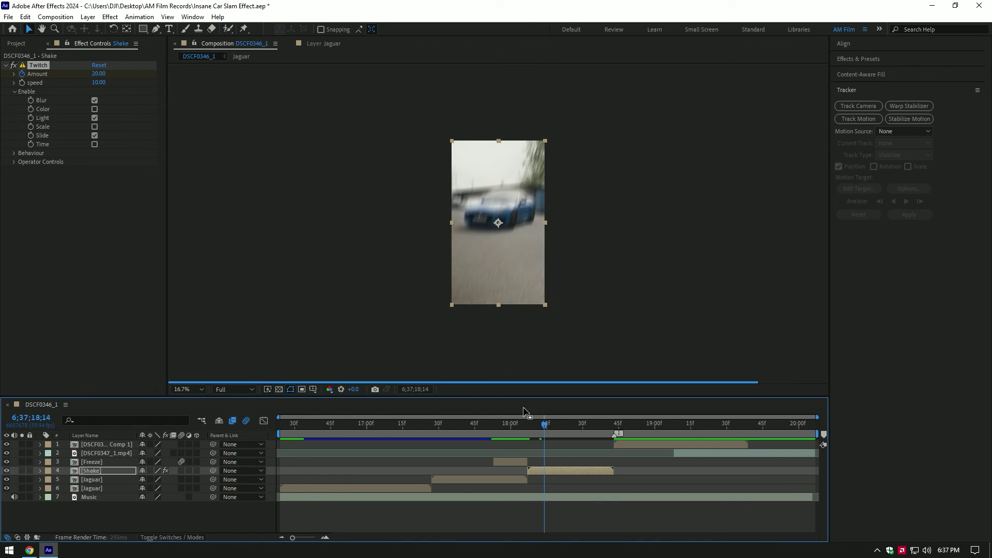
left_click(91, 79)
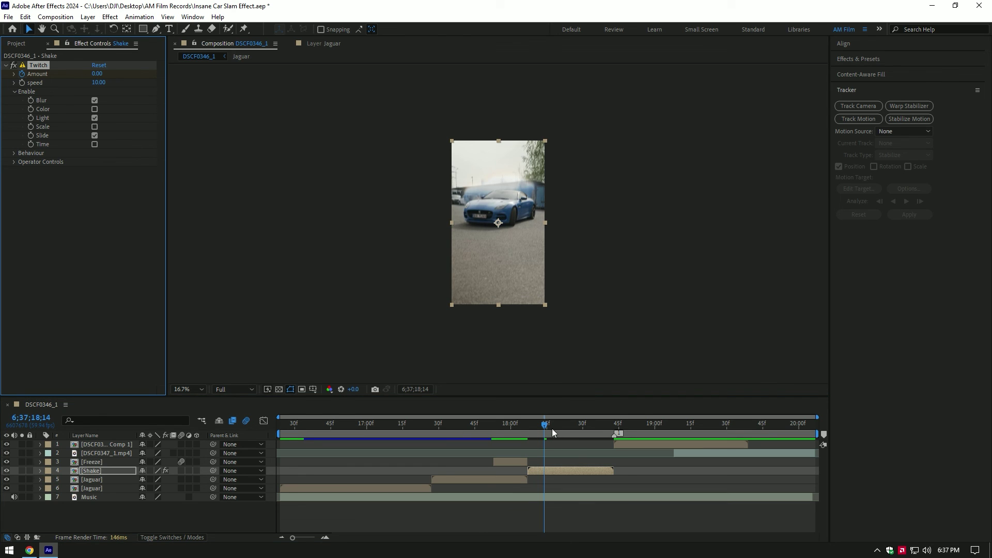
left_click(465, 423)
left_click_drag(464, 424, 461, 423)
key("space")
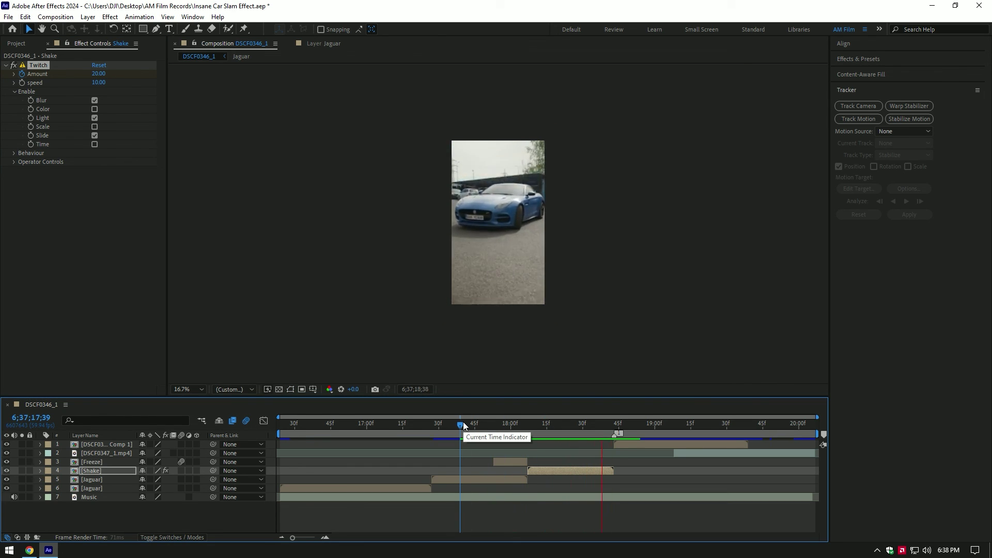
left_click(463, 424)
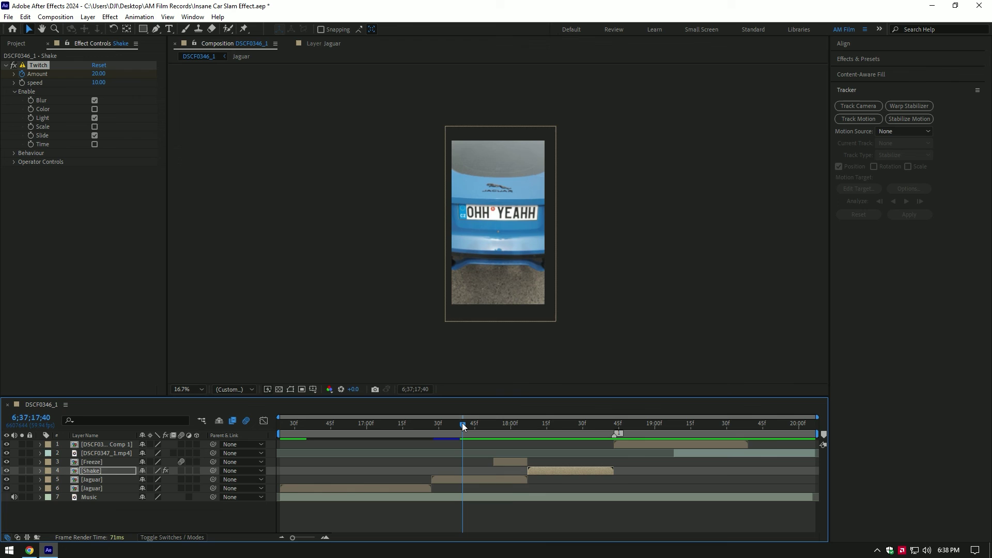
key("space")
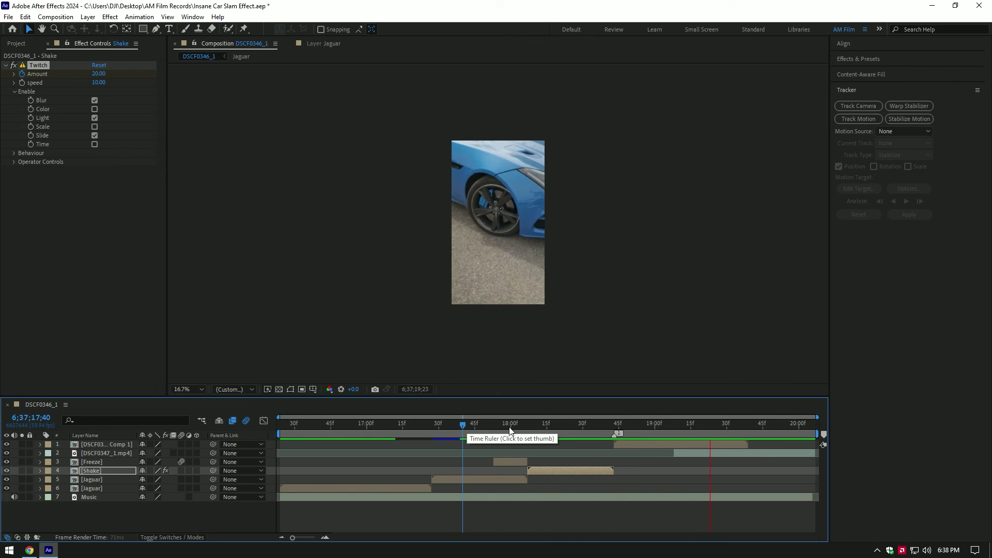
left_click(510, 424)
left_click(529, 425)
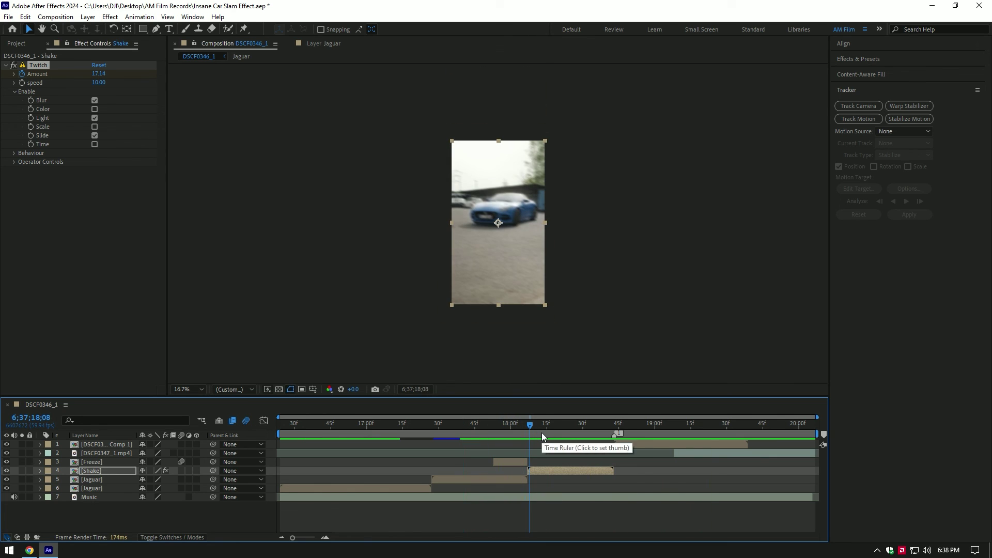